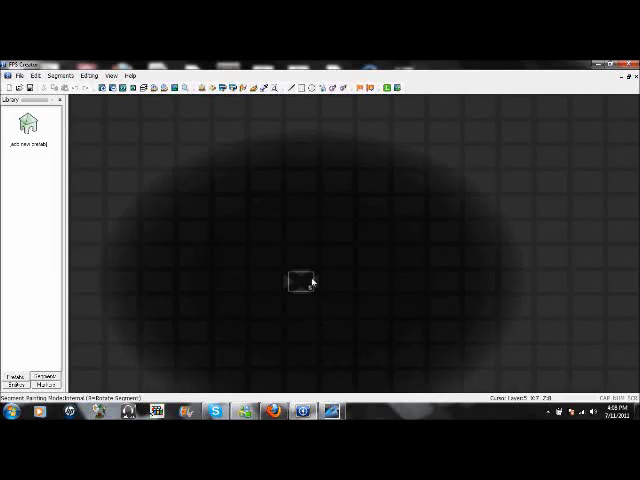
Pan the empty map grid and open the room prefab browser from the Library panel.
key(Up)
key(Left)
key(Left)
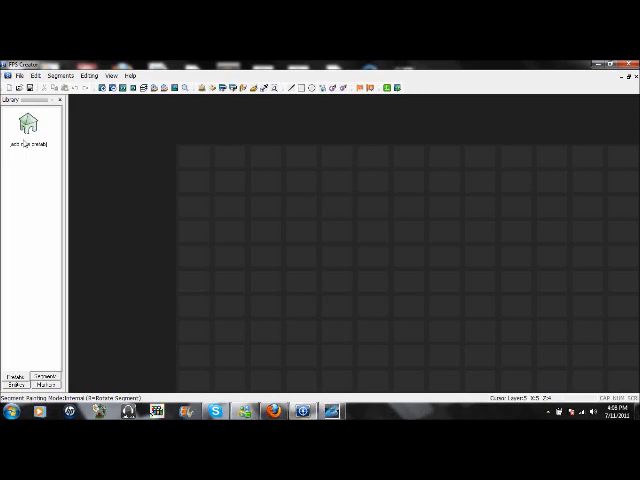
click(26, 135)
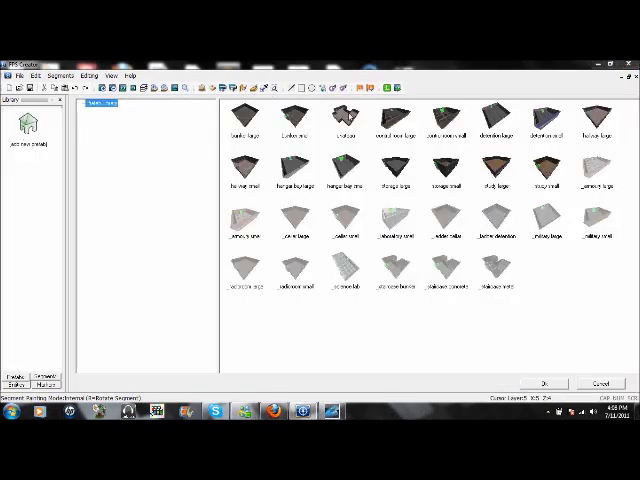
Add the 'control room large' prefab and list its control room segments.
double_click(386, 120)
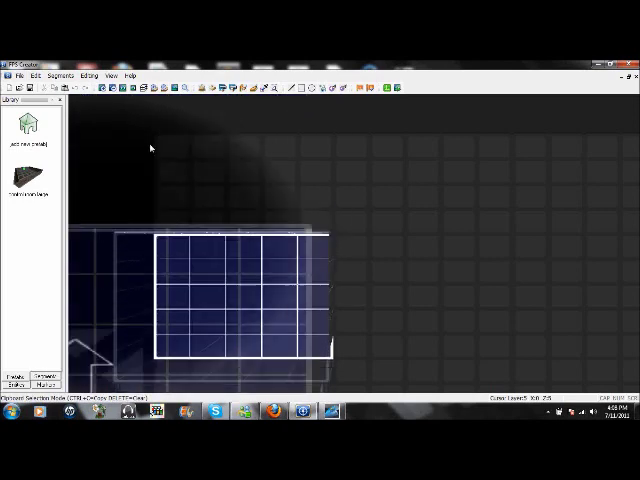
click(45, 377)
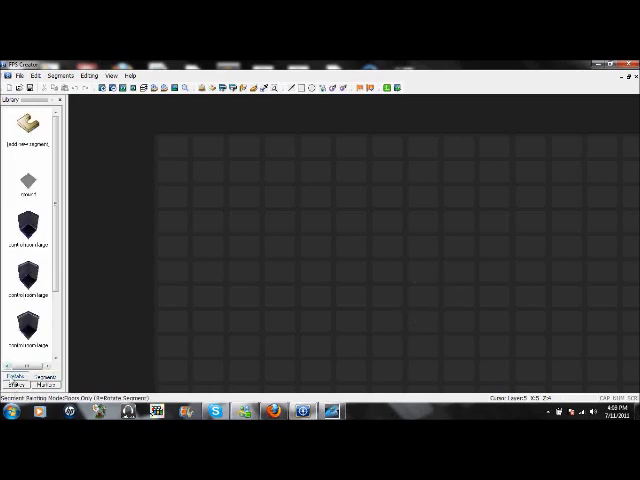
drag(60, 266, 52, 337)
drag(56, 265, 45, 203)
Paint an L-shaped control-room corridor, then box out a large rectangular room below it.
click(160, 174)
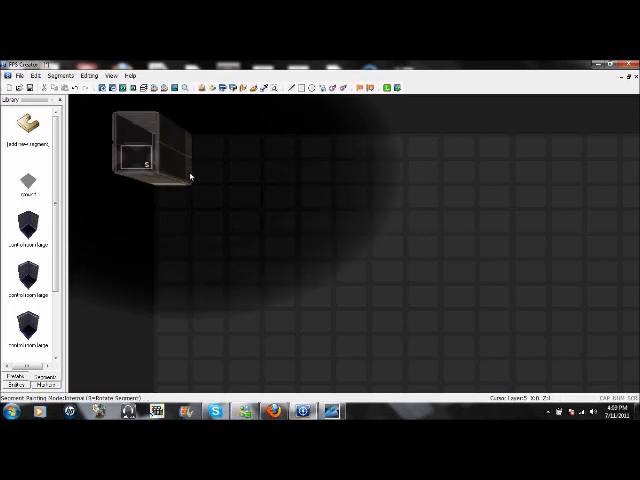
drag(170, 177, 198, 177)
right_drag(198, 176, 349, 195)
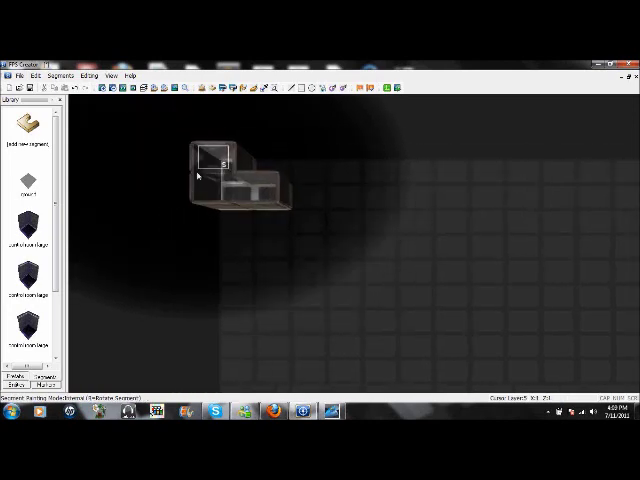
drag(349, 195, 443, 260)
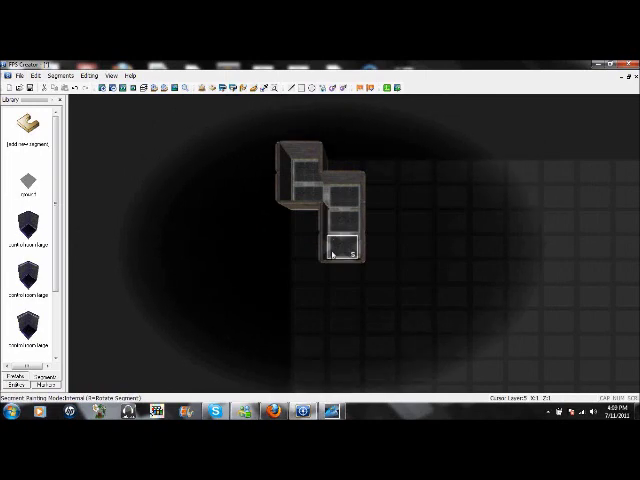
scroll(443, 260, up, 5)
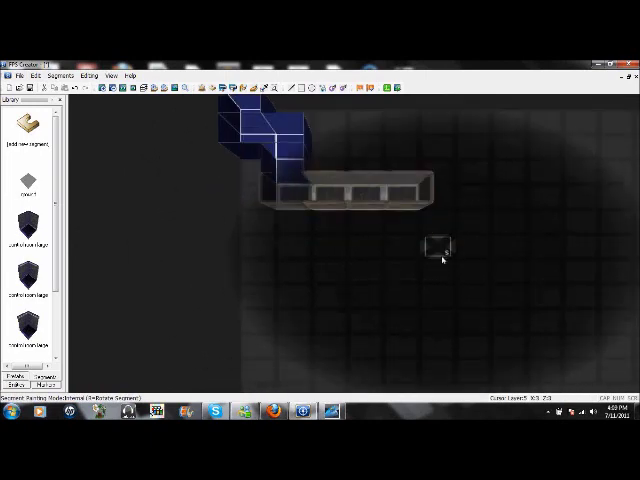
drag(327, 197, 331, 217)
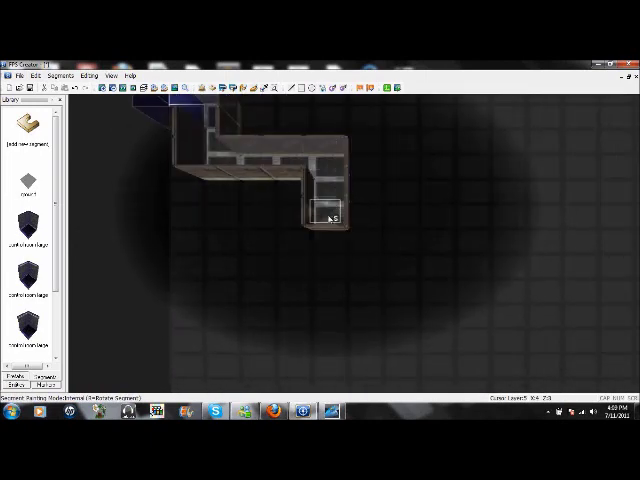
click(303, 89)
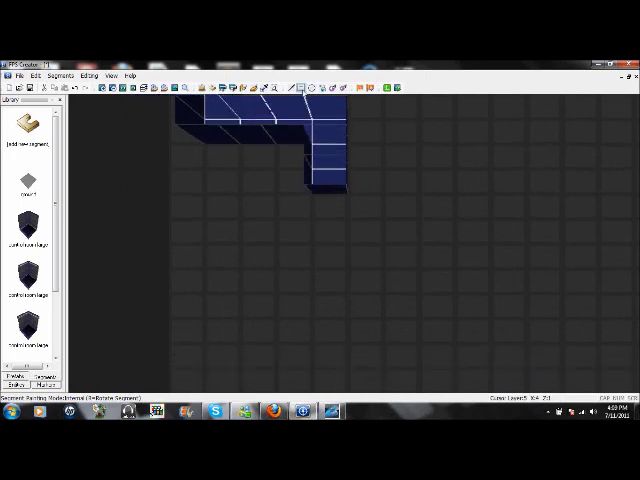
mouse_move(273, 209)
mouse_down()
mouse_move(357, 252)
mouse_move(496, 373)
mouse_up()
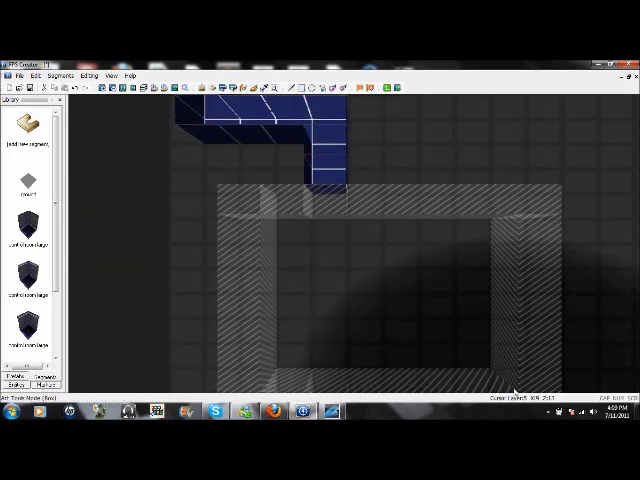
drag(496, 373, 530, 404)
Commit the boxed room and open the entity library browser from the Entities tab.
key(Down)
key(Down)
key(Down)
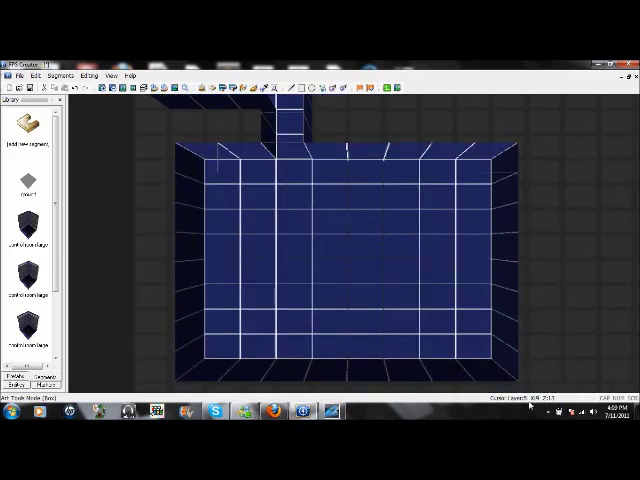
click(20, 384)
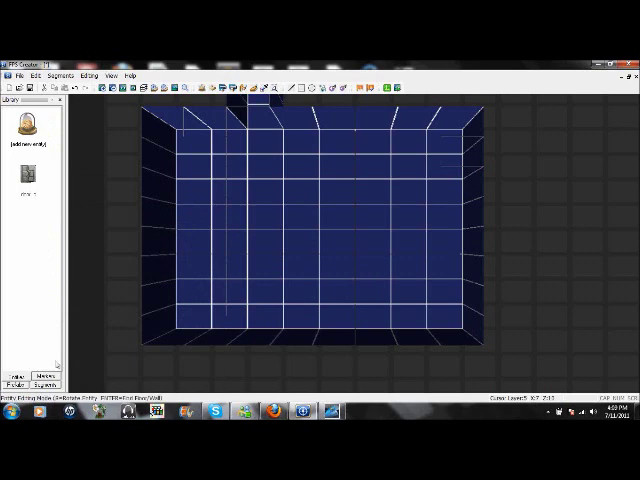
click(34, 146)
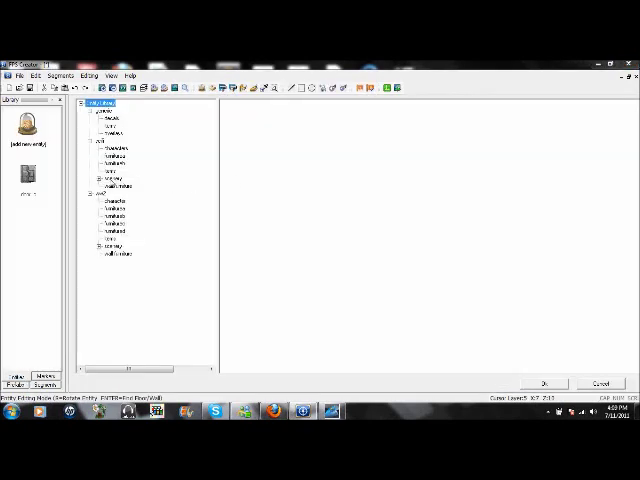
Add the crate entity and place eleven crates around the room floor.
click(115, 156)
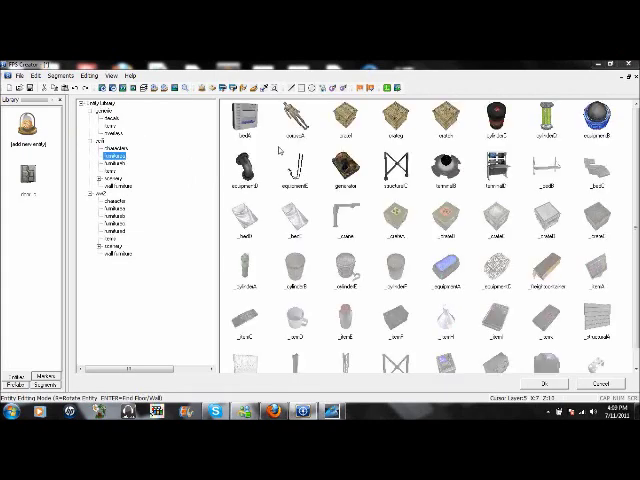
click(345, 118)
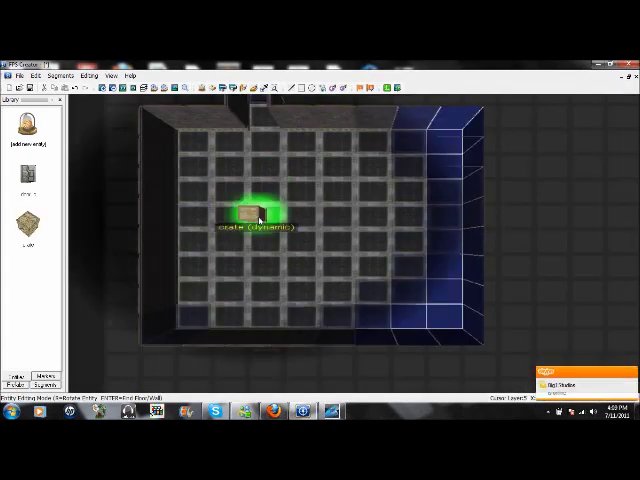
click(218, 290)
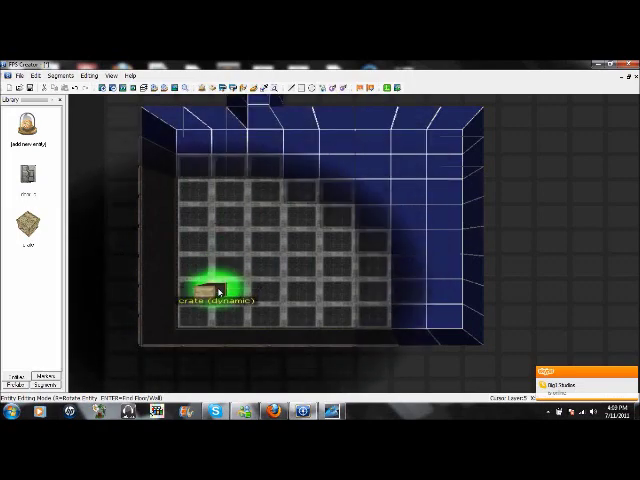
click(300, 290)
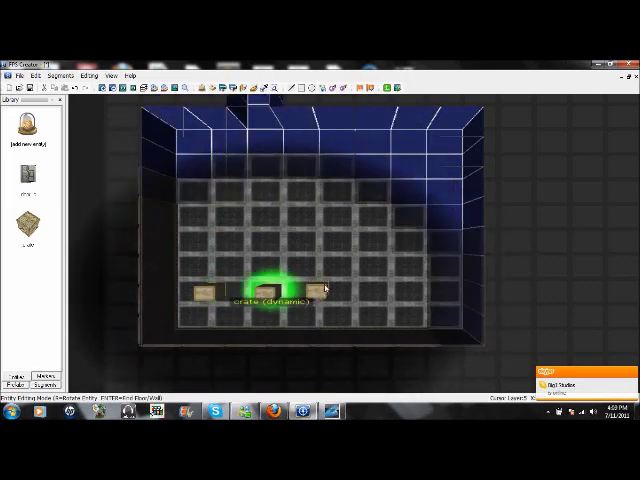
click(260, 292)
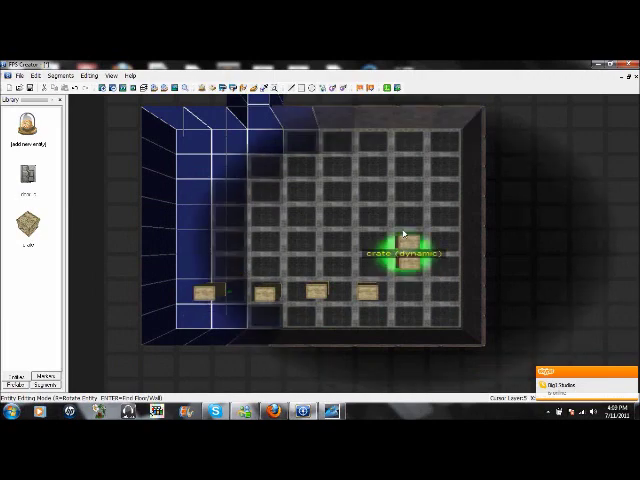
click(407, 254)
click(406, 229)
click(404, 188)
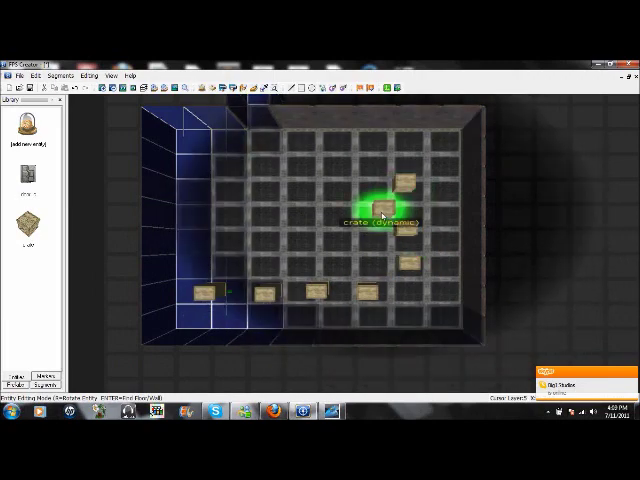
click(383, 209)
click(336, 240)
click(284, 260)
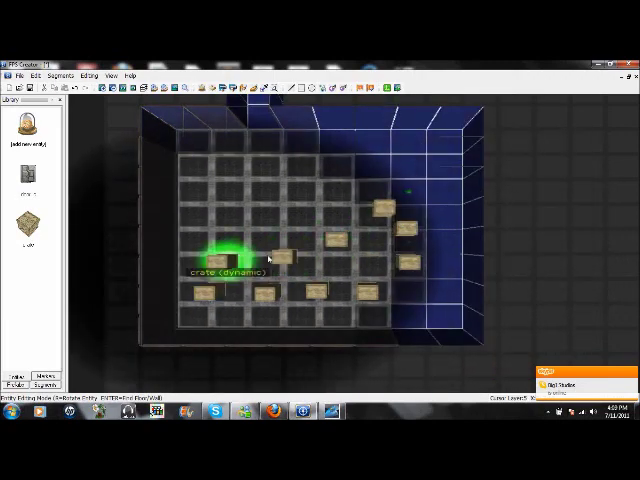
click(218, 262)
click(398, 258)
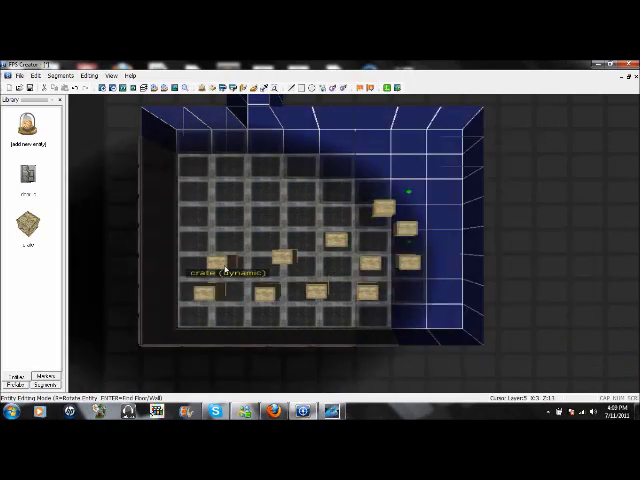
Set a crate's Physics 'Explodable?' property to Yes and apply the changes.
right_click(228, 268)
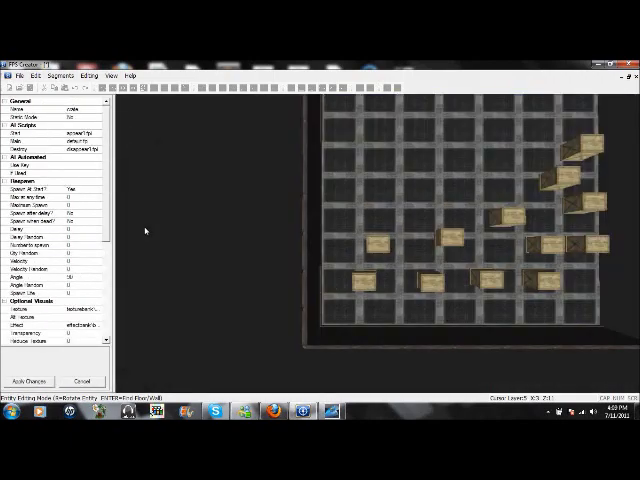
scroll(108, 233, down, 2)
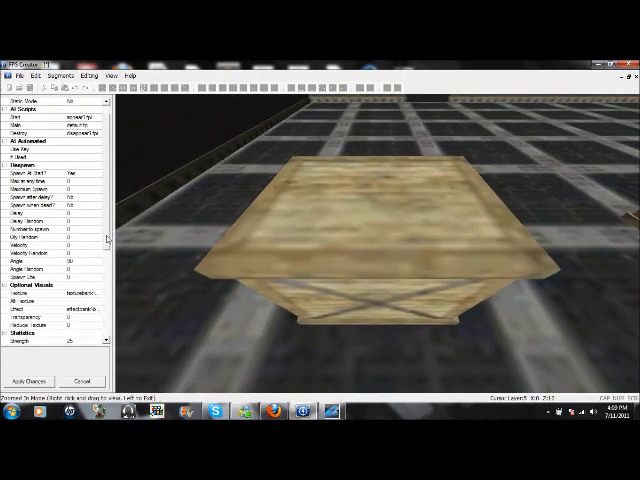
scroll(106, 242, down, 1)
scroll(104, 267, down, 2)
scroll(104, 280, down, 1)
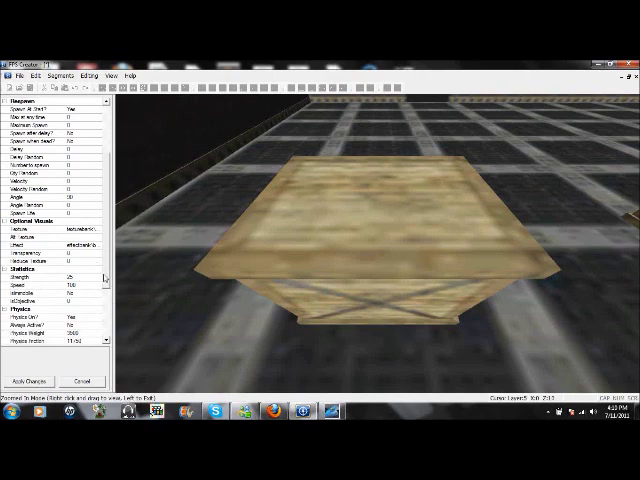
scroll(81, 293, down, 1)
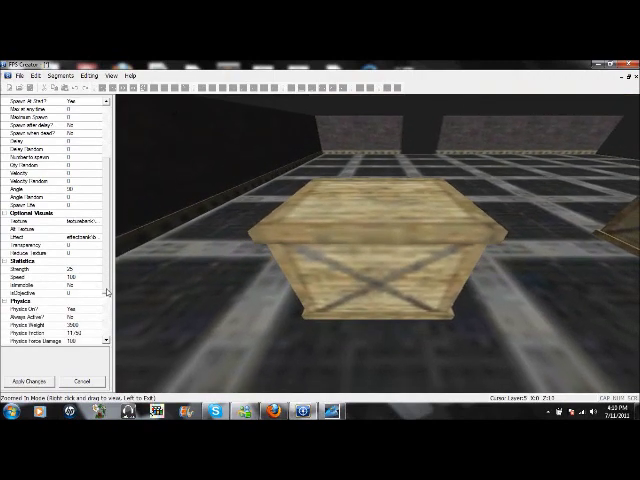
click(84, 293)
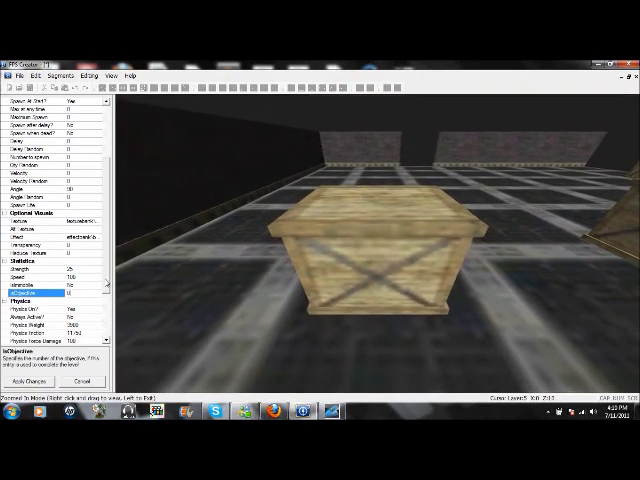
scroll(100, 308, down, 2)
scroll(101, 312, down, 1)
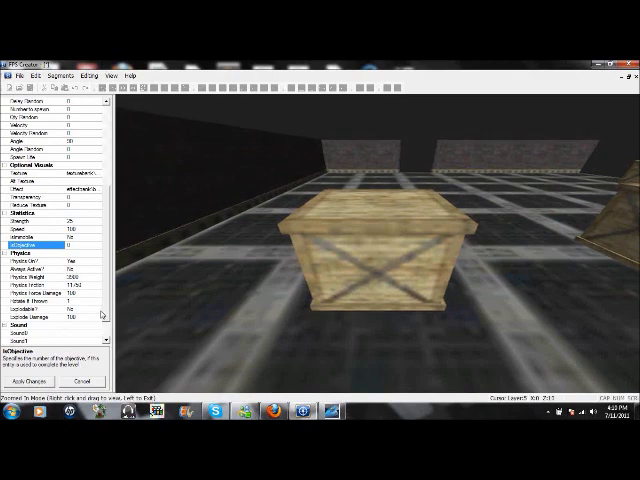
click(60, 309)
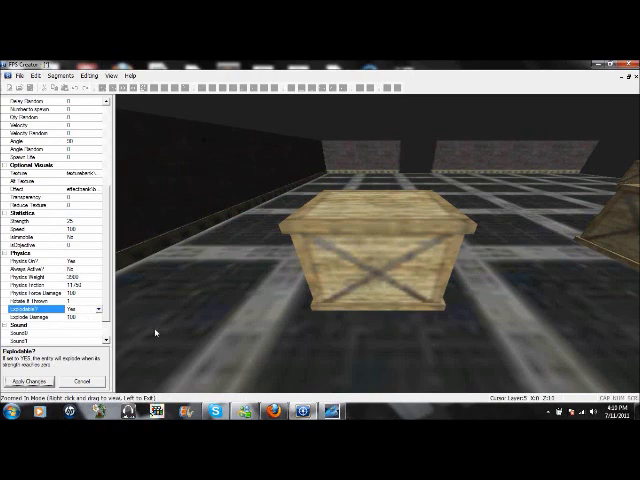
click(152, 335)
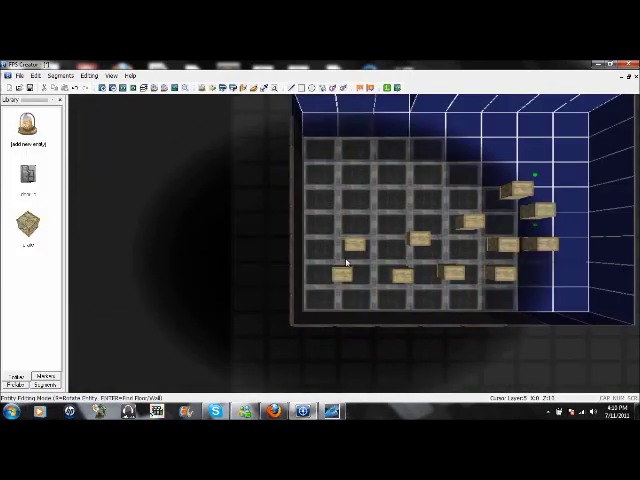
Inspect the properties of two crates in the room, then close the panel.
key(Right)
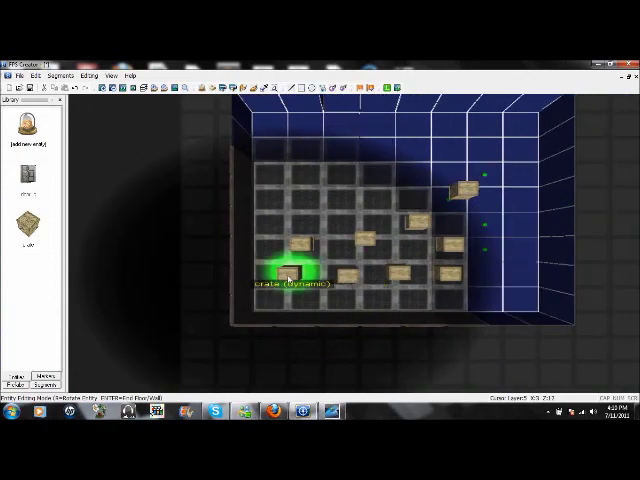
right_click(288, 277)
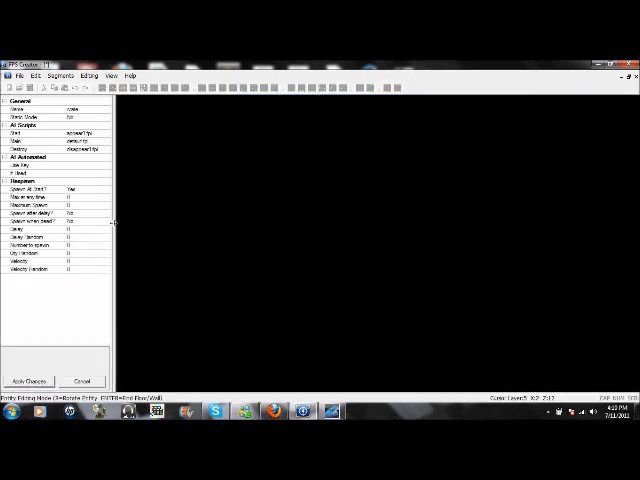
scroll(113, 222, down, 3)
scroll(112, 230, up, 3)
scroll(110, 244, down, 1)
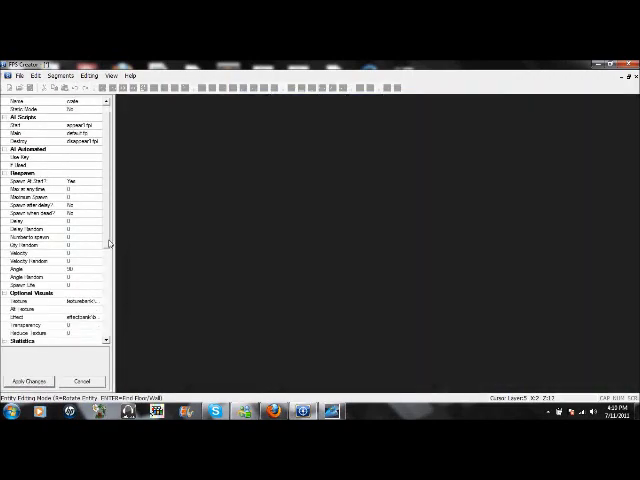
scroll(104, 267, down, 2)
scroll(94, 296, down, 2)
scroll(84, 316, down, 1)
scroll(83, 322, down, 1)
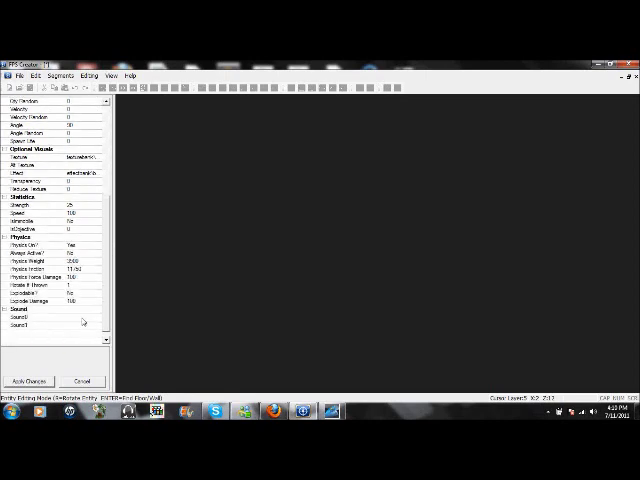
click(77, 383)
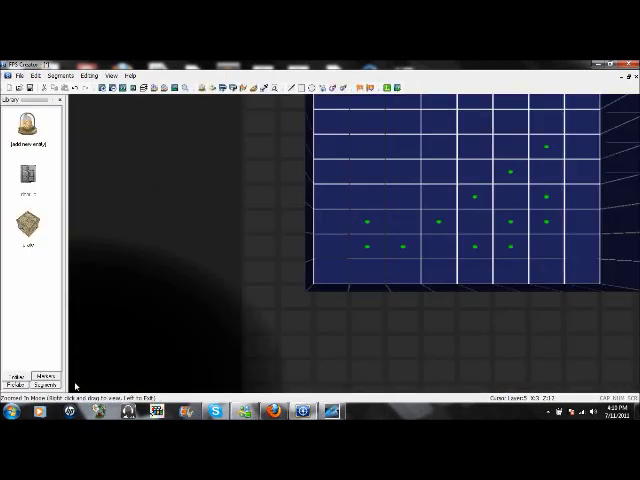
click(376, 224)
right_click(365, 215)
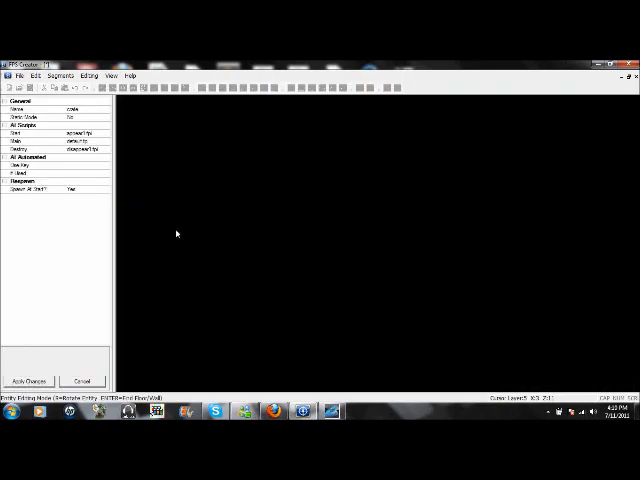
scroll(107, 190, down, 3)
scroll(107, 214, up, 3)
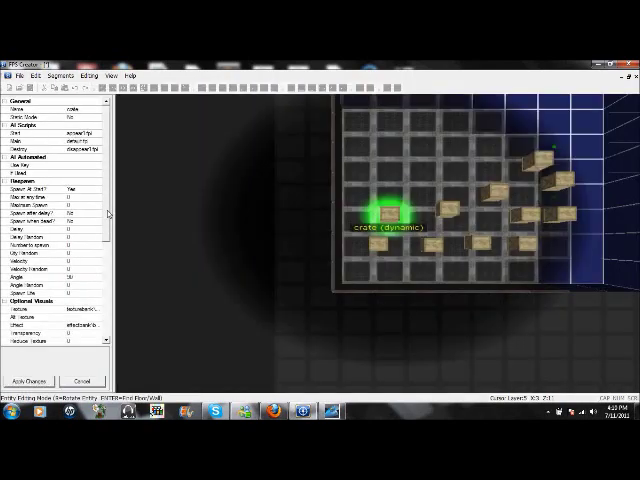
scroll(100, 240, down, 3)
scroll(96, 267, down, 1)
scroll(96, 276, down, 1)
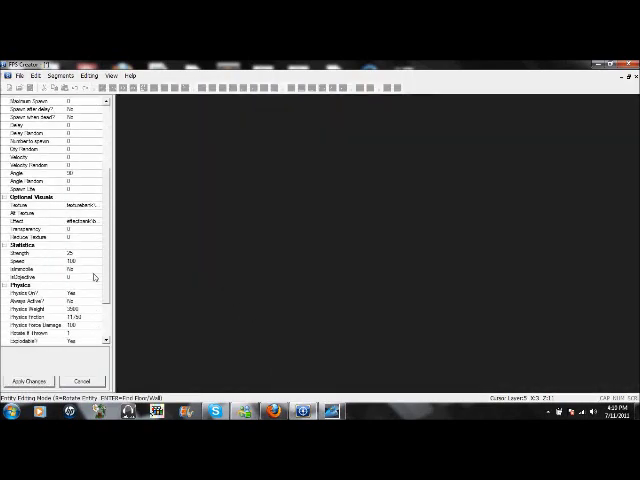
scroll(96, 290, down, 1)
scroll(96, 296, down, 1)
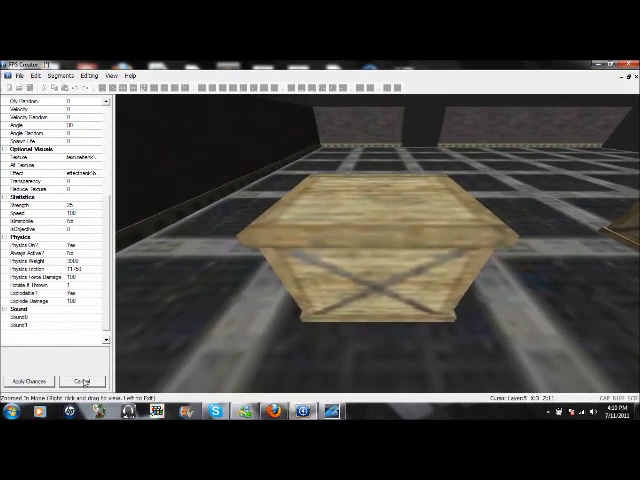
click(85, 382)
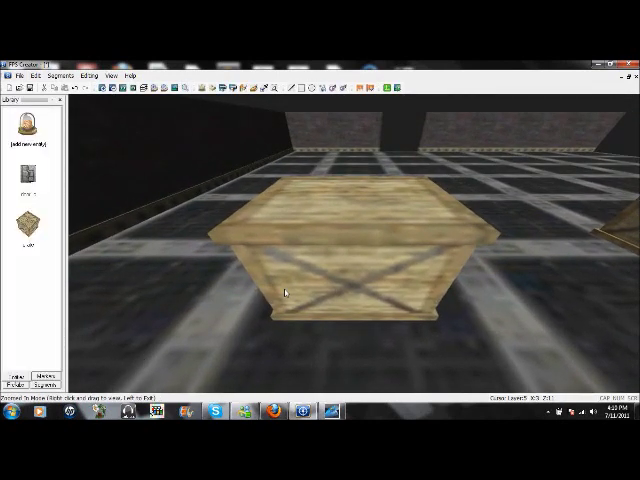
click(286, 293)
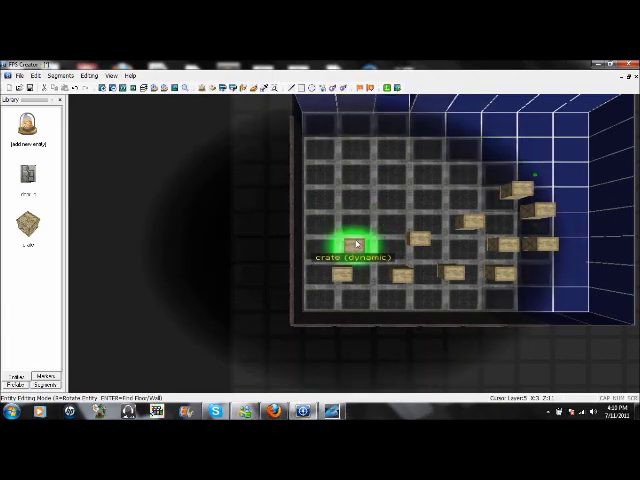
Place five more crates across the room's upper right, centre and left side.
key(Right)
key(Right)
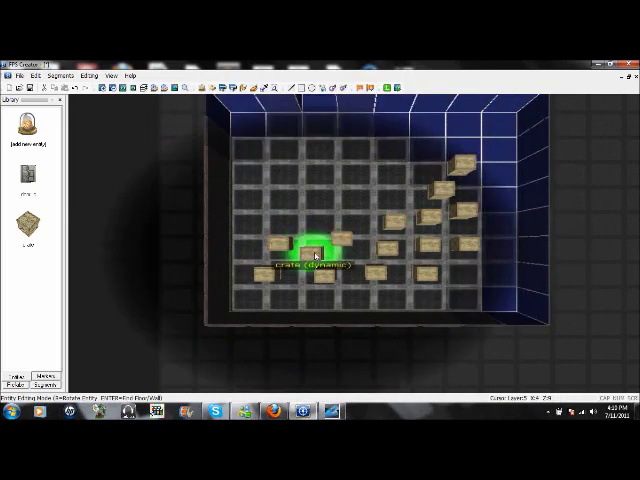
click(434, 178)
click(420, 172)
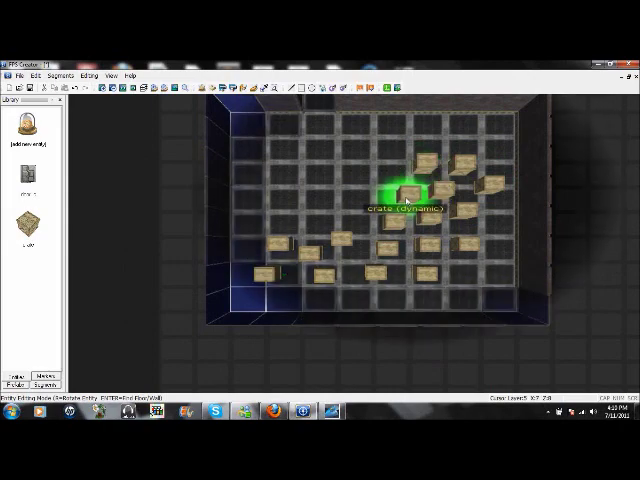
click(407, 203)
click(362, 219)
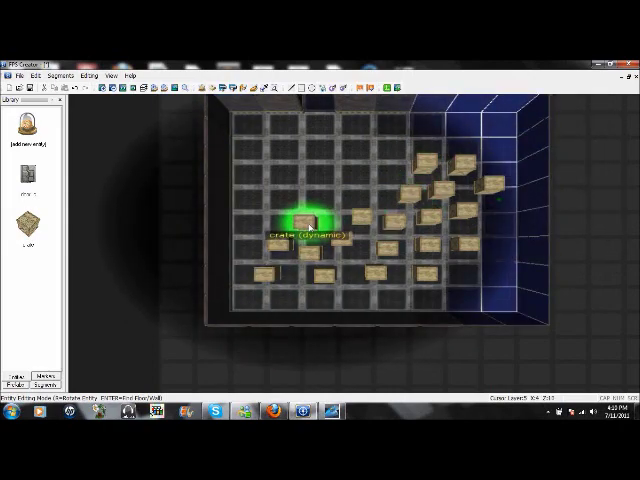
click(314, 225)
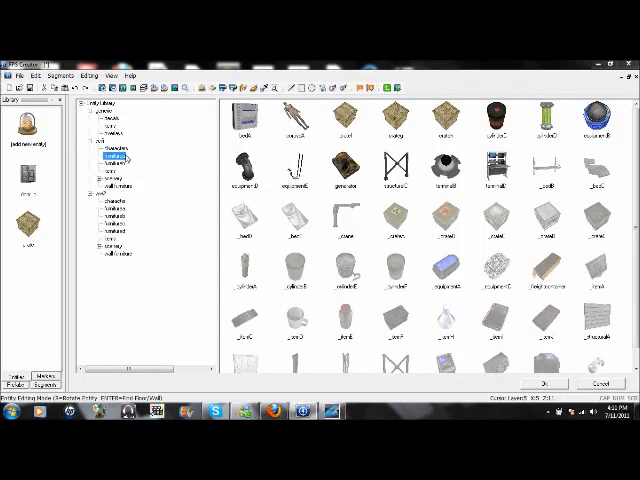
Add the Conker (Pistol) character from the characters folder and drop it among the crates.
click(118, 148)
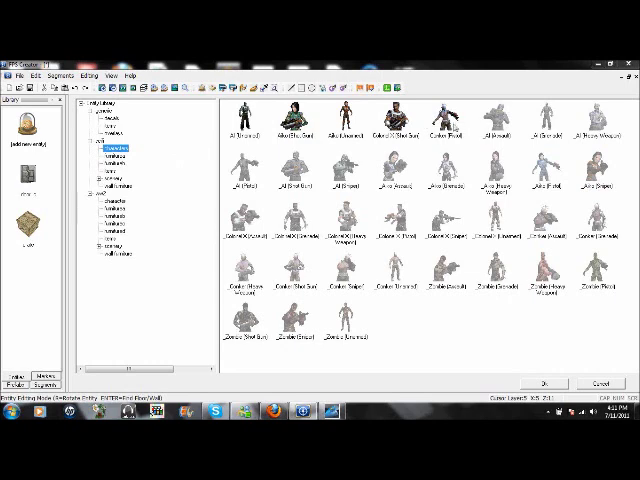
double_click(446, 120)
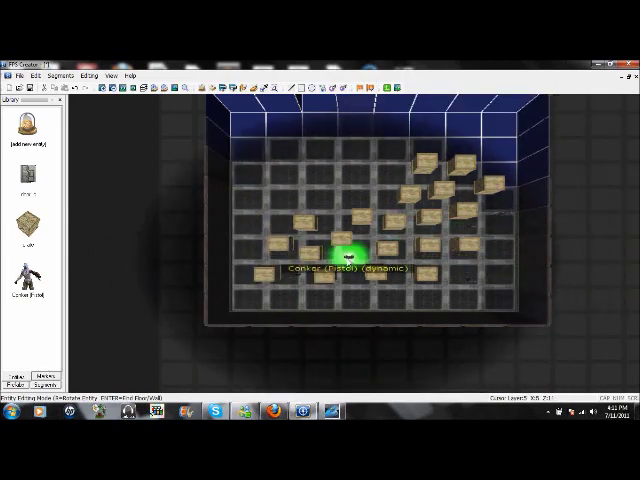
drag(348, 259, 349, 282)
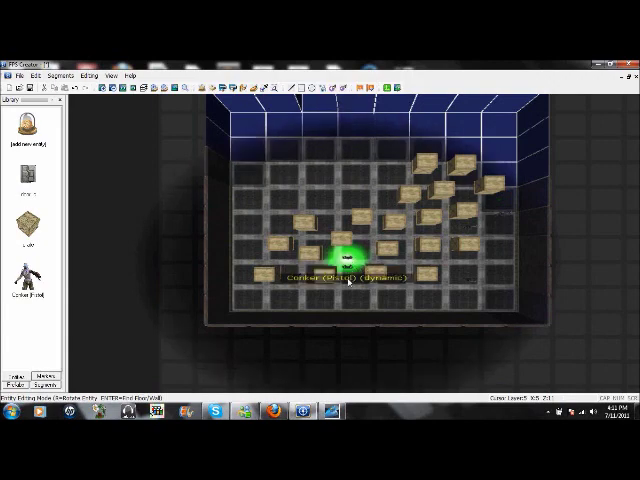
right_click(354, 285)
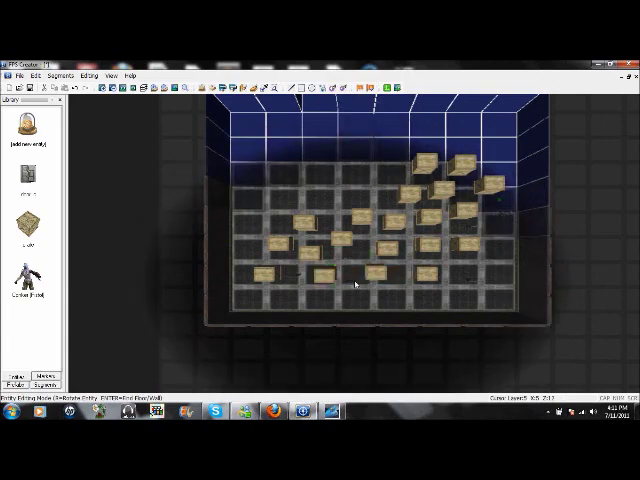
Open Conker's properties and choose a different starting weapon.
right_click(352, 285)
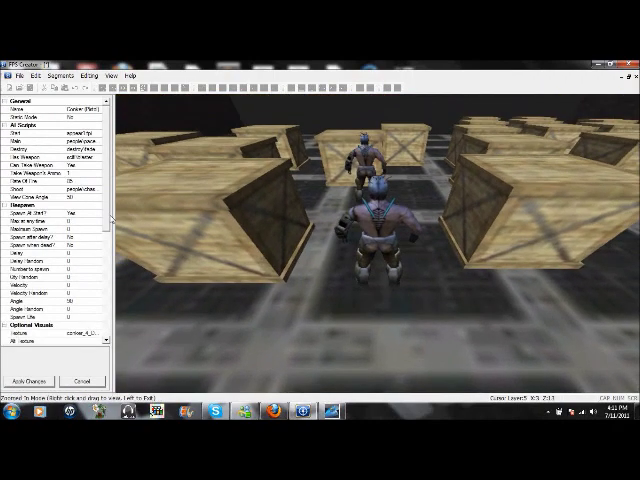
scroll(107, 232, down, 1)
scroll(100, 250, down, 2)
scroll(94, 271, down, 1)
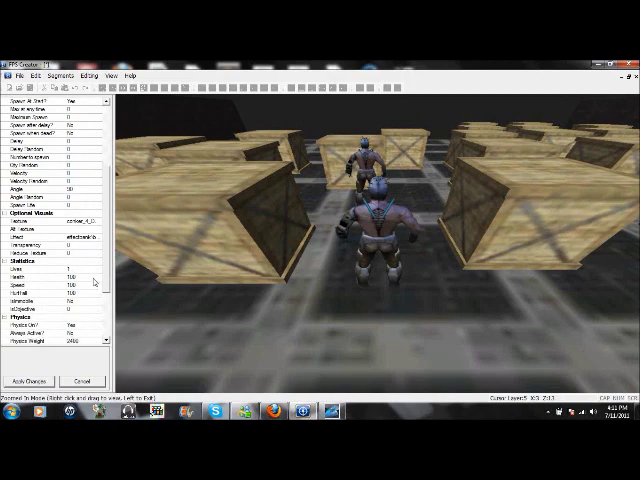
scroll(94, 281, down, 1)
scroll(94, 250, up, 5)
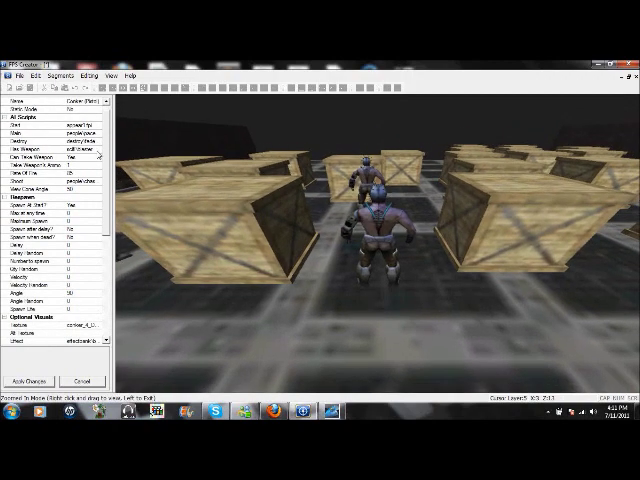
key(Down)
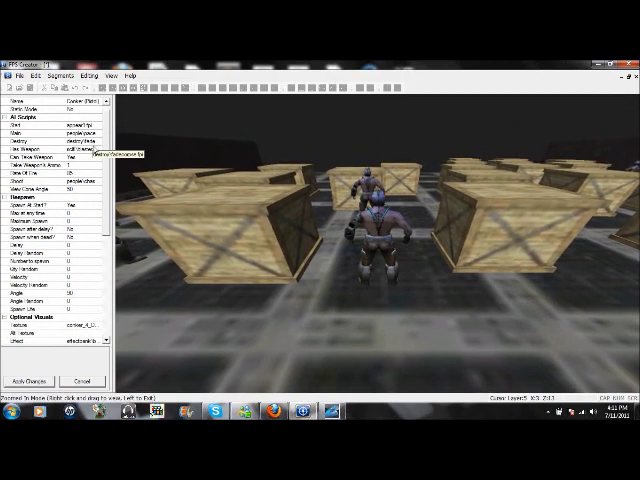
click(90, 149)
click(99, 149)
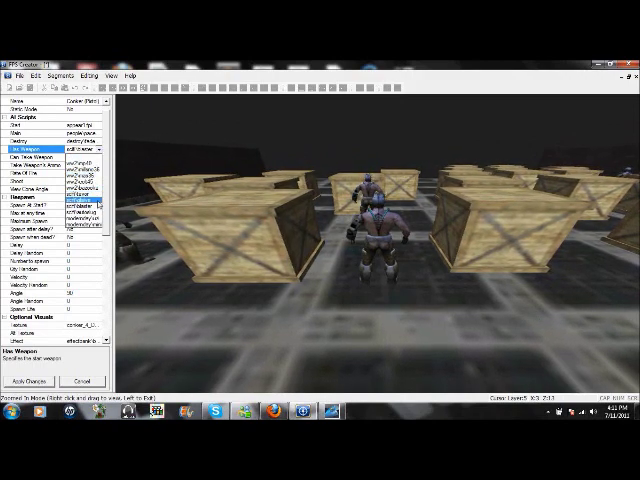
click(99, 202)
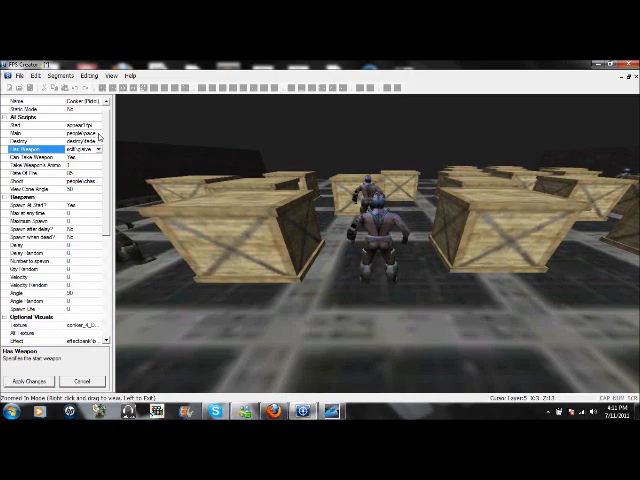
Set the Main script to shootcase.fpi from the people scripts folder.
click(99, 137)
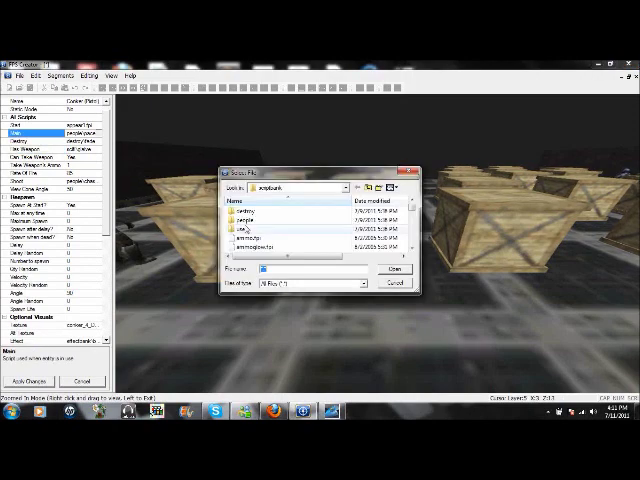
double_click(242, 220)
click(255, 229)
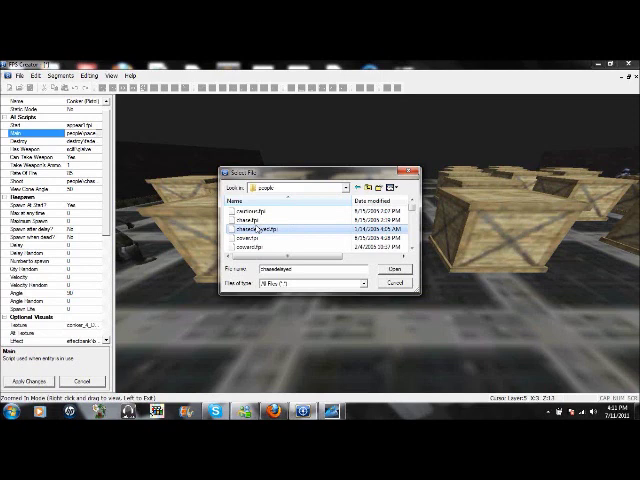
key(Down)
key(Down)
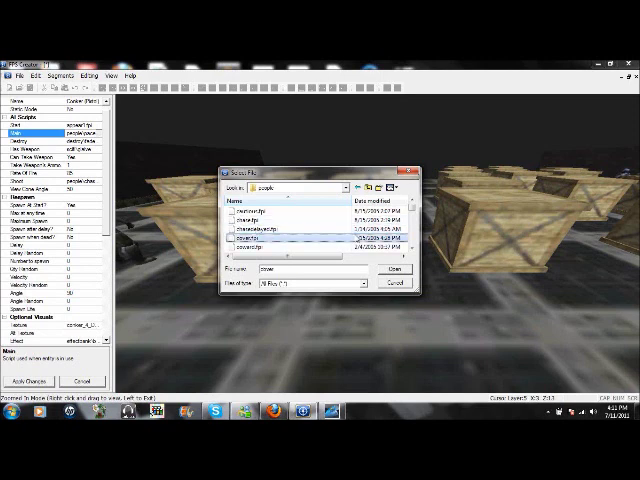
key(Down)
key(Down)
key(Down)
key(Down)
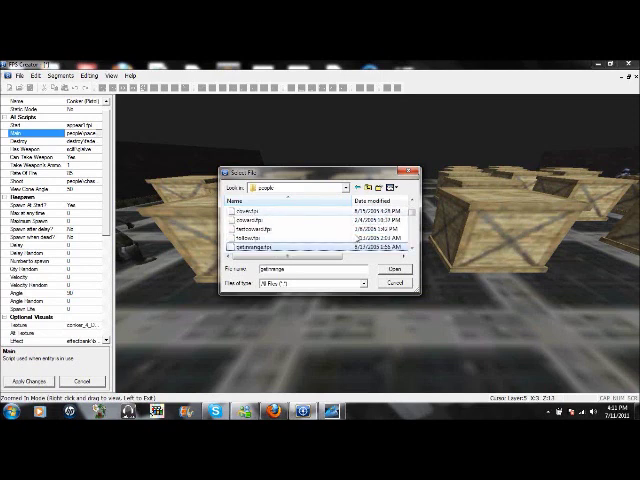
key(Down)
key(Down)
key(Down)
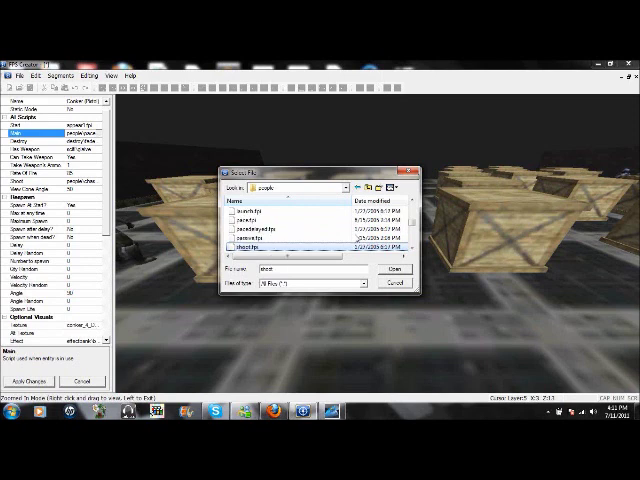
key(Down)
key(Down)
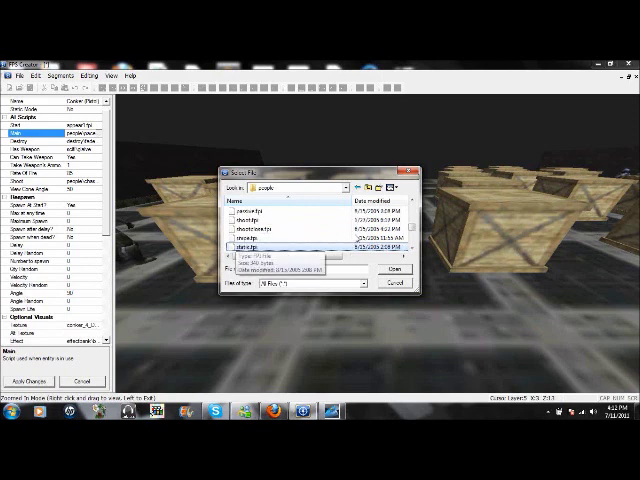
key(Up)
key(Up)
mouse_move(253, 229)
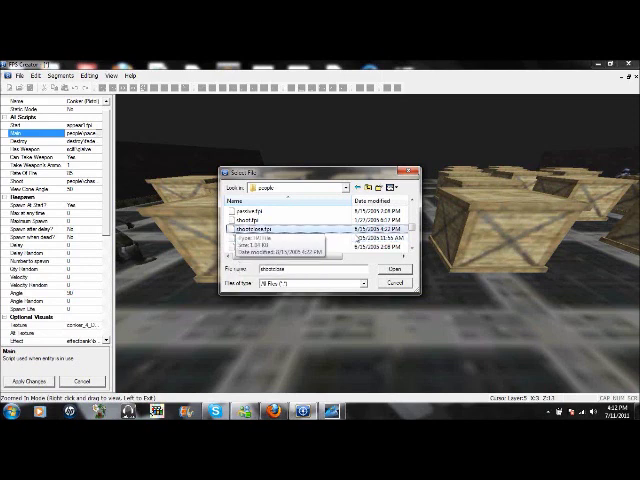
key(Return)
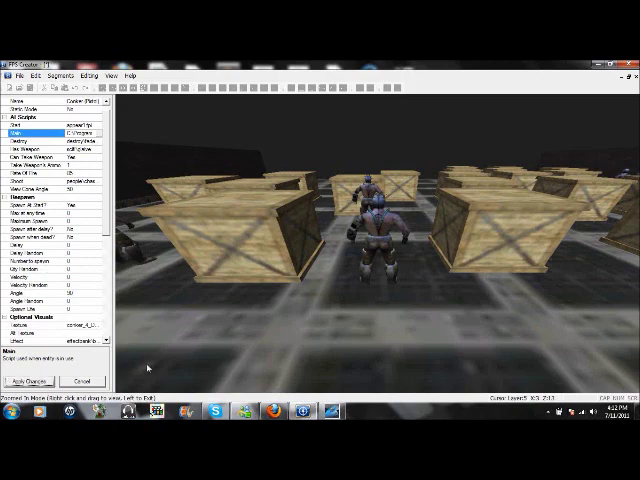
Apply Conker's script changes and drag it to the crate room's upper middle.
click(44, 384)
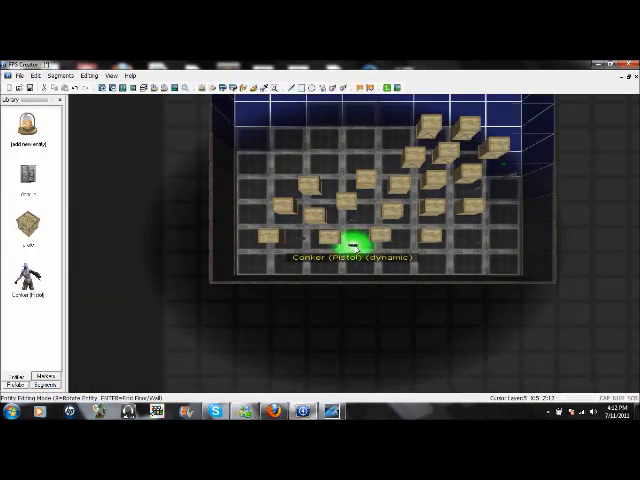
drag(276, 276, 295, 263)
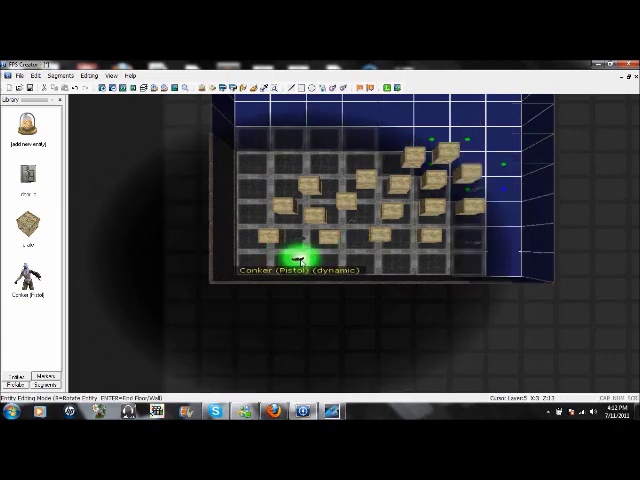
drag(363, 252, 493, 222)
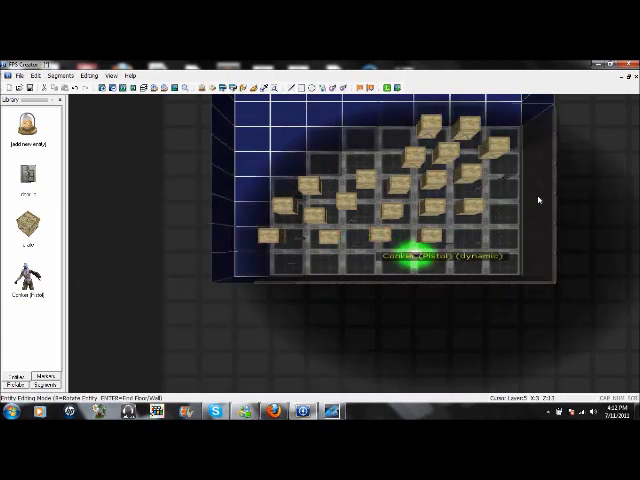
drag(493, 222, 400, 197)
right_click(397, 186)
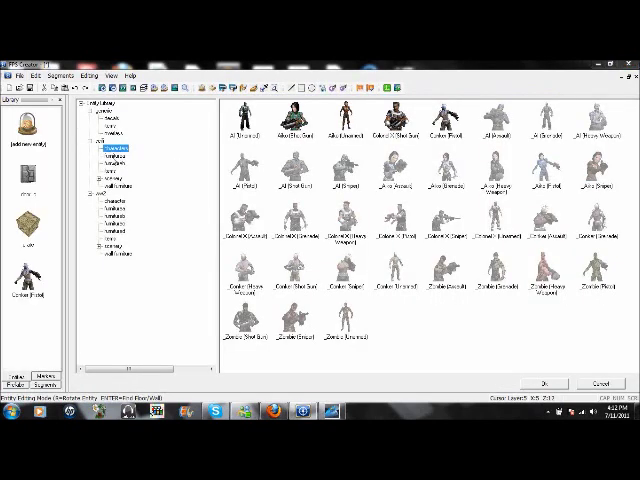
Add the tavor from the weapons library and pan the map toward the corridor's far end.
click(120, 133)
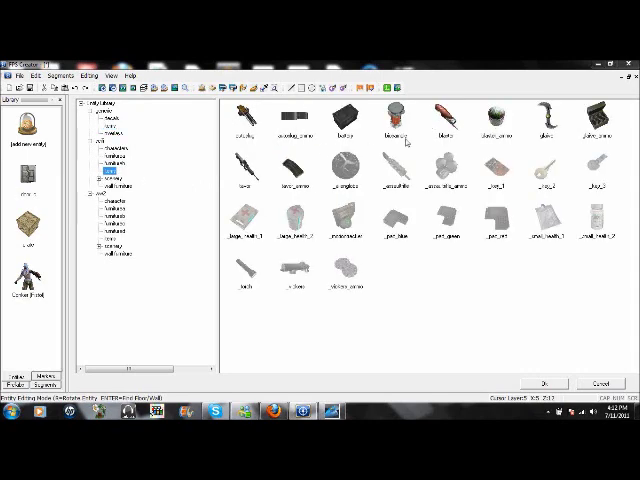
double_click(248, 172)
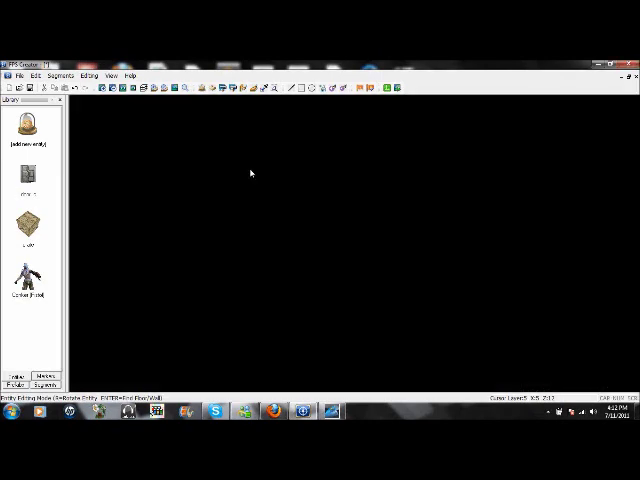
key(Up)
key(Left)
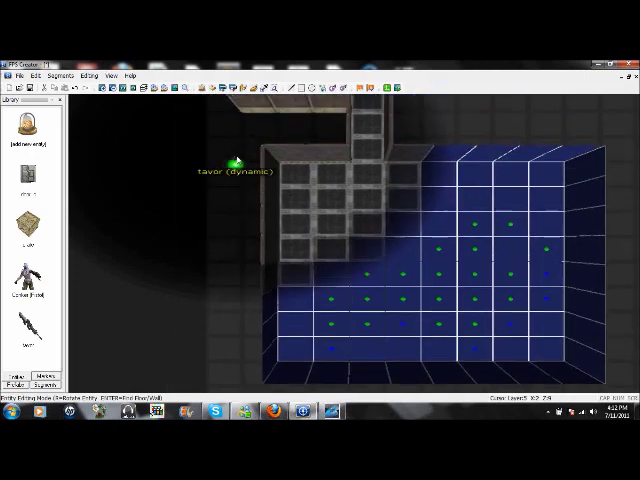
key(Up)
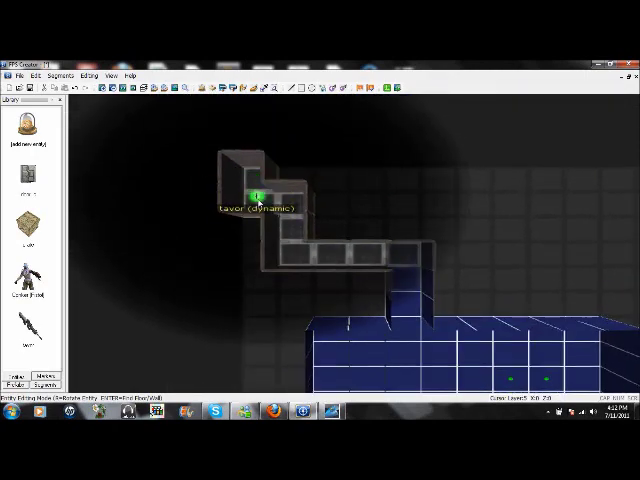
Drop the tavor and a Player Start marker at the corridor's far end.
click(257, 200)
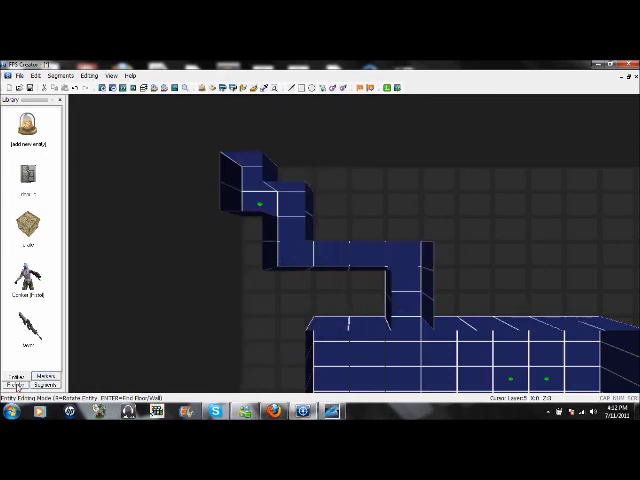
click(17, 385)
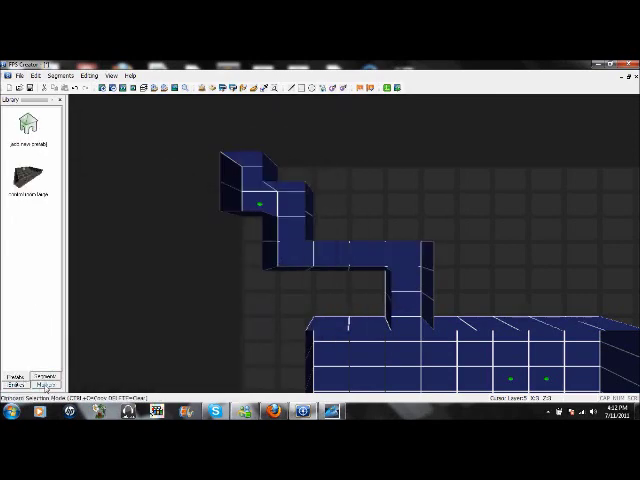
click(46, 386)
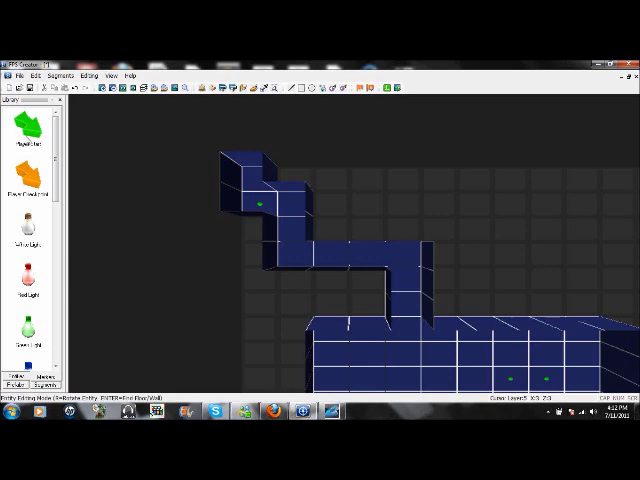
click(27, 127)
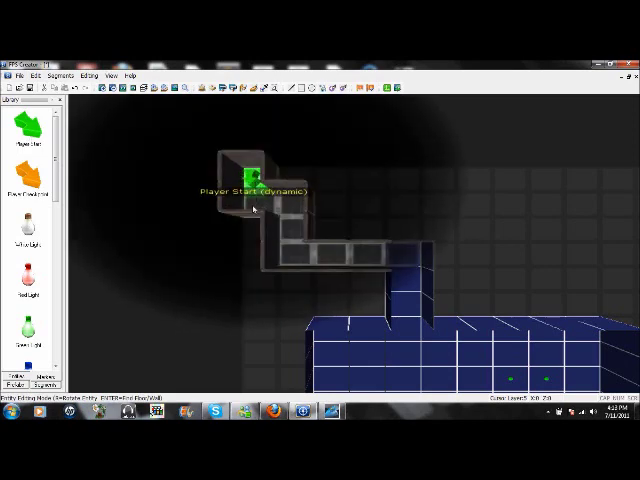
click(254, 208)
Pan back over the crate room and move up to the floor layer above it.
key(Down)
key(Right)
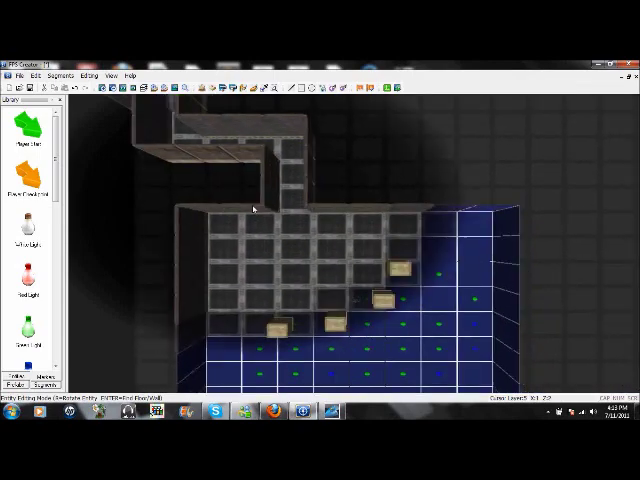
key(Left)
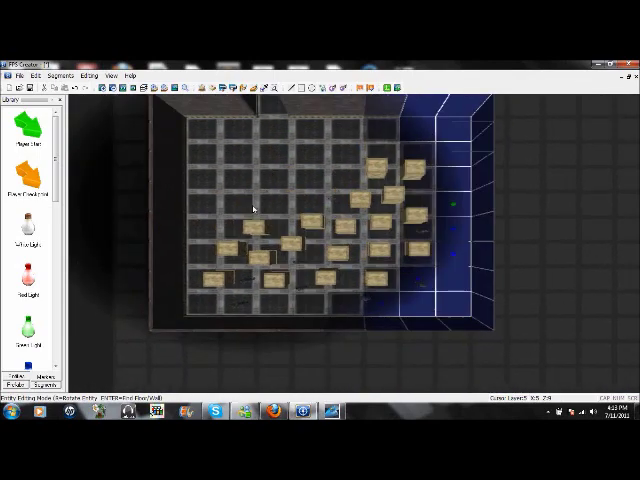
key(Up)
key(Down)
key(Left)
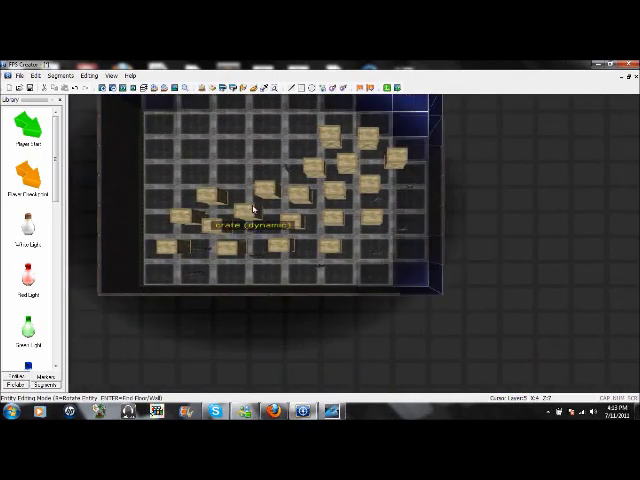
key(Page_Up)
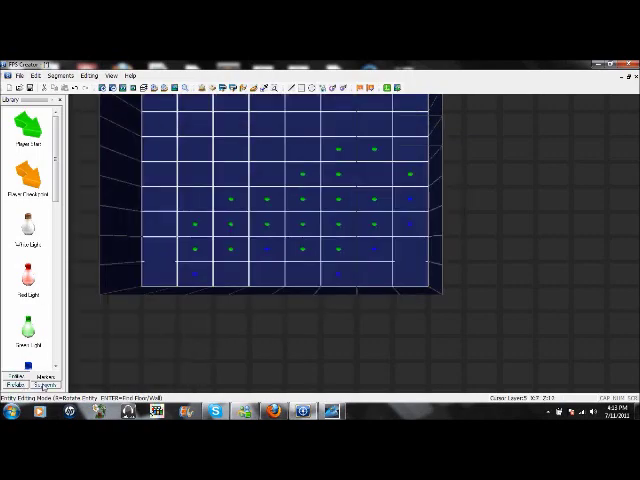
drag(61, 252, 56, 335)
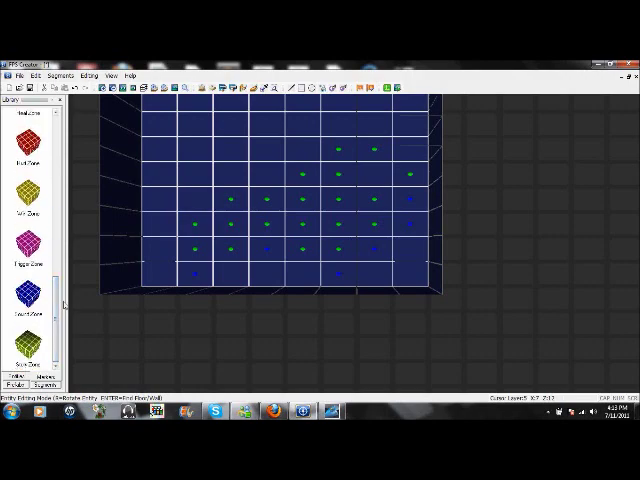
Place a story zone where the corridor meets the crate room and set its story video.
key(Up)
key(Left)
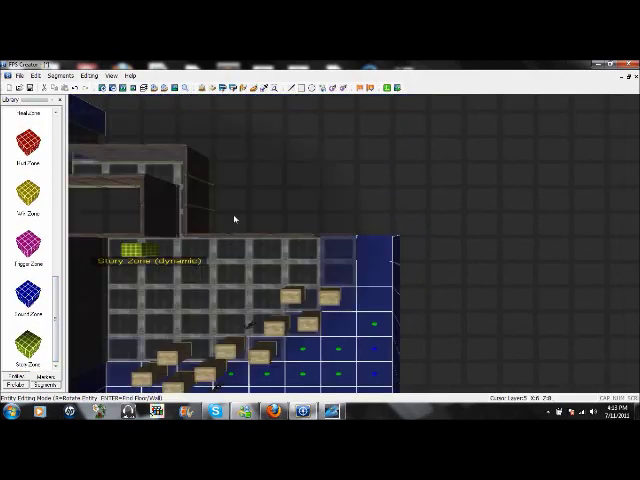
key(Up)
key(Left)
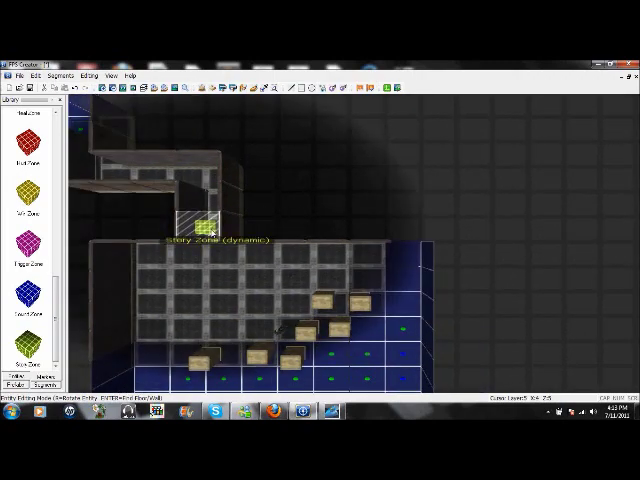
click(210, 231)
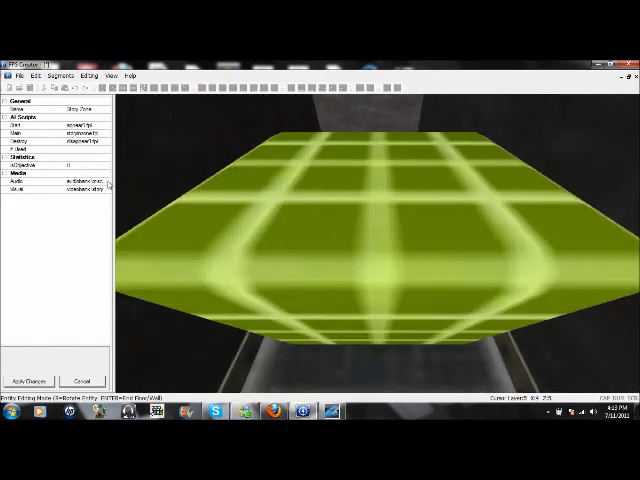
click(107, 188)
click(251, 225)
click(393, 267)
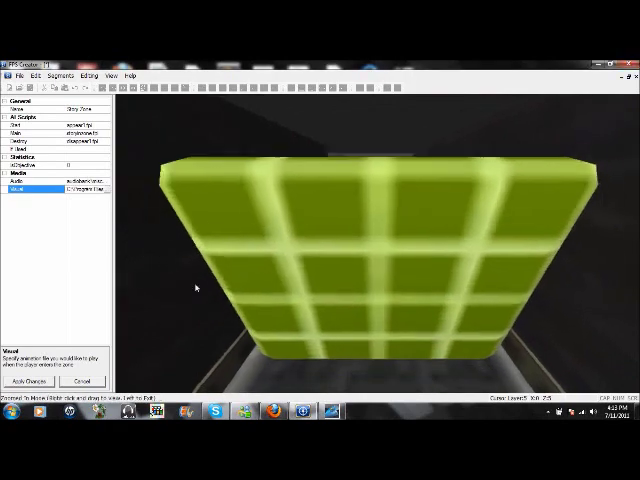
click(29, 381)
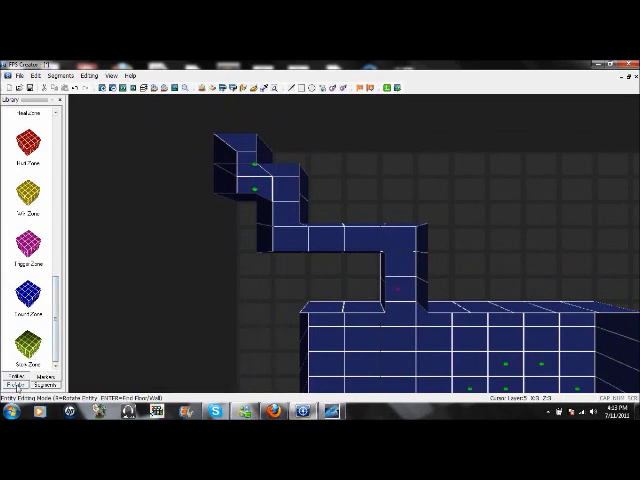
Reopen the story zone's properties and assign the main music track as its sound.
right_click(400, 292)
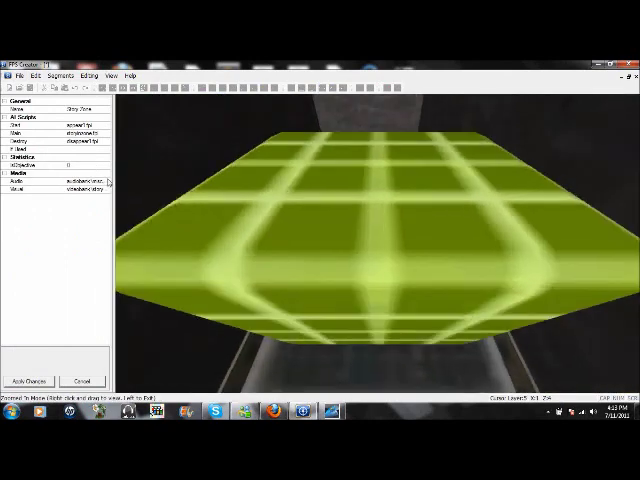
click(88, 181)
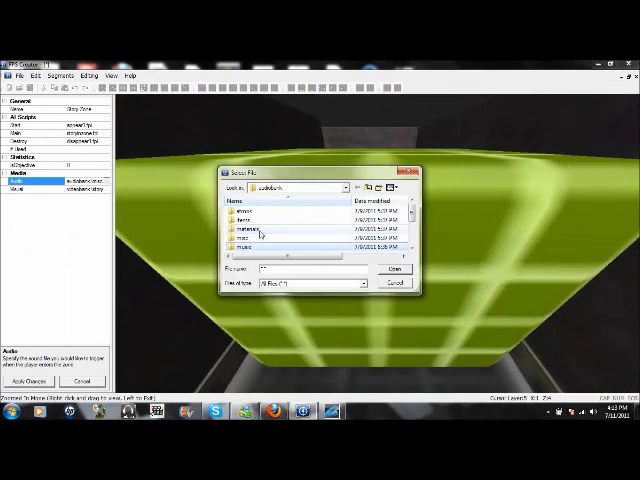
double_click(260, 234)
key(Down)
key(Return)
key(Down)
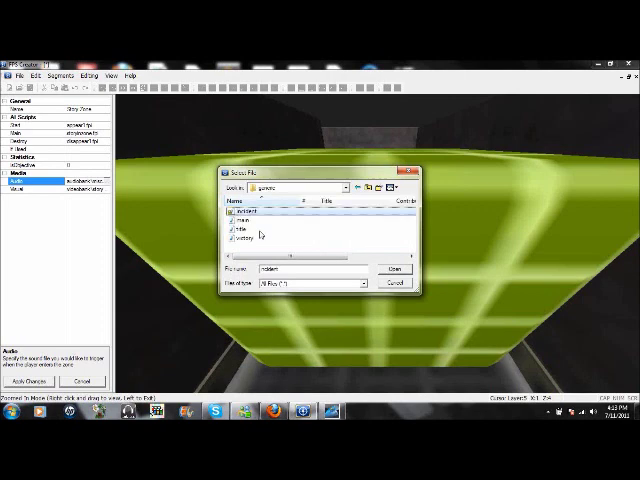
key(Down)
key(Down)
key(Up)
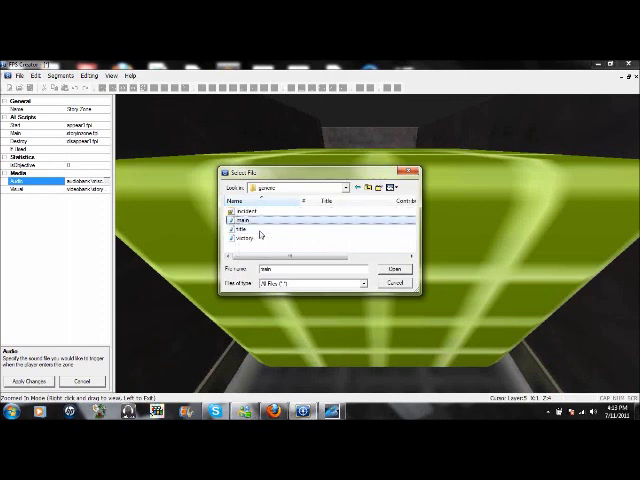
key(Up)
key(Return)
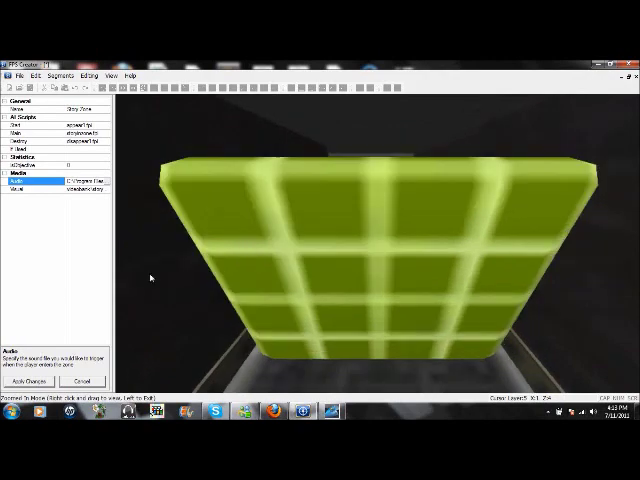
Place a Win Zone in the far corner of the crate room.
click(166, 307)
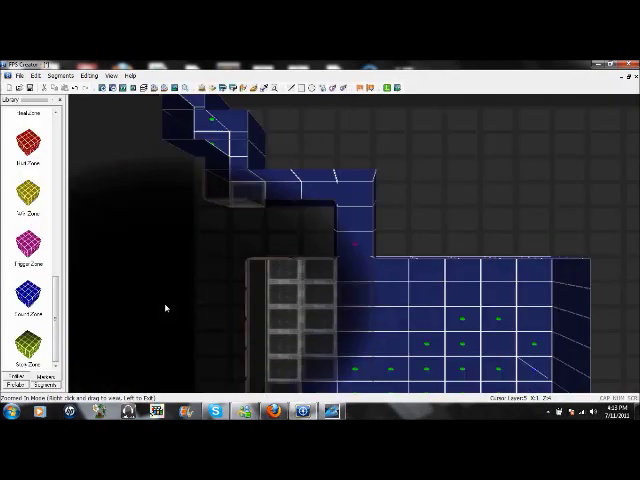
key(Down)
key(Right)
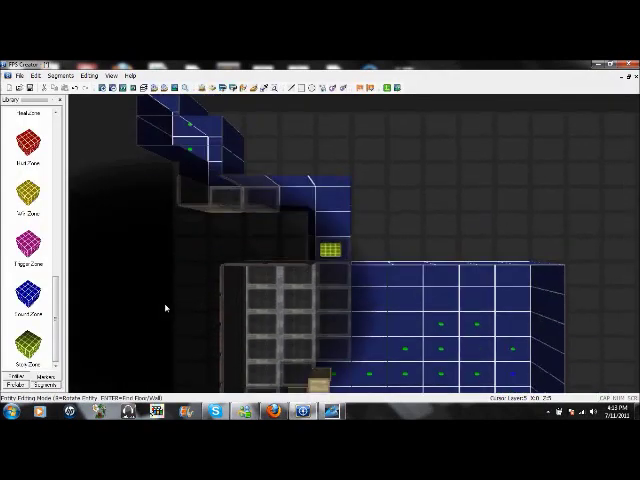
key(Down)
key(Right)
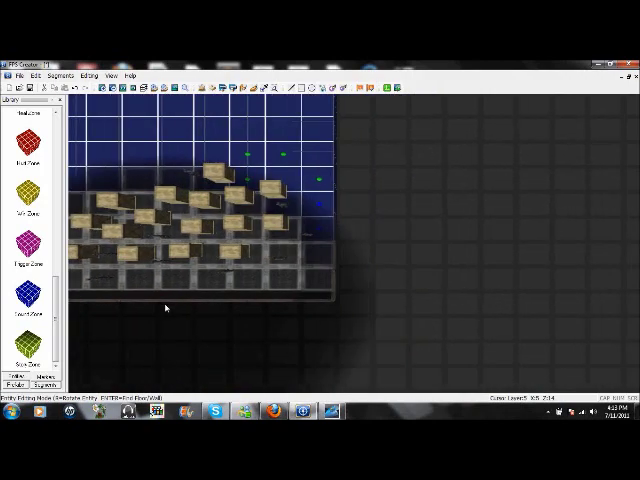
click(37, 207)
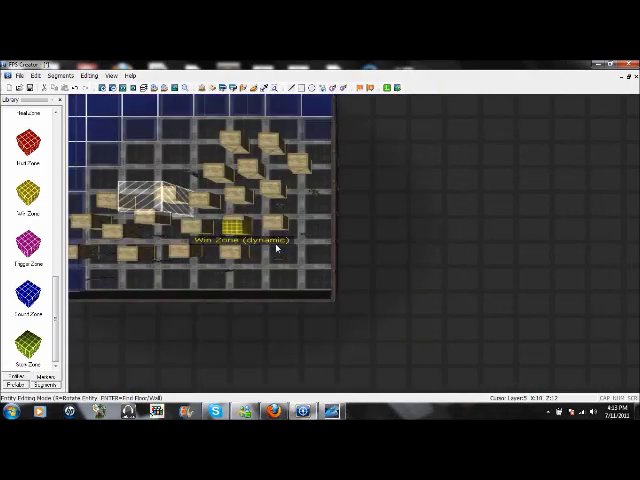
click(313, 284)
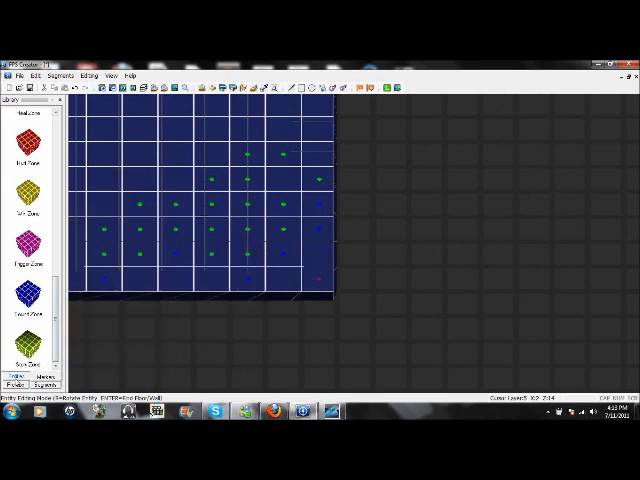
Place a crate over the win zone and open its properties.
click(15, 377)
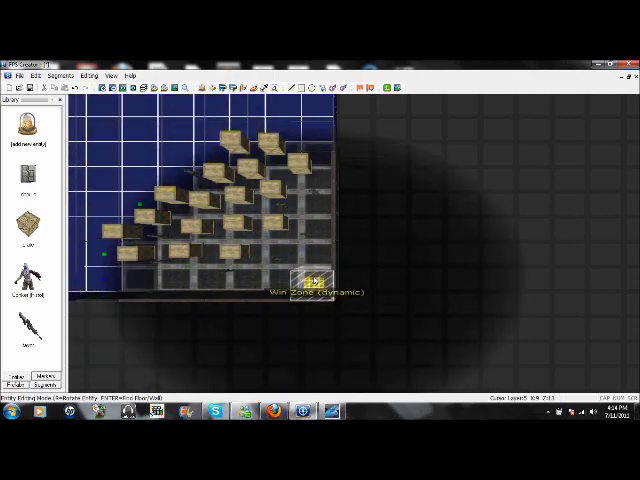
click(40, 232)
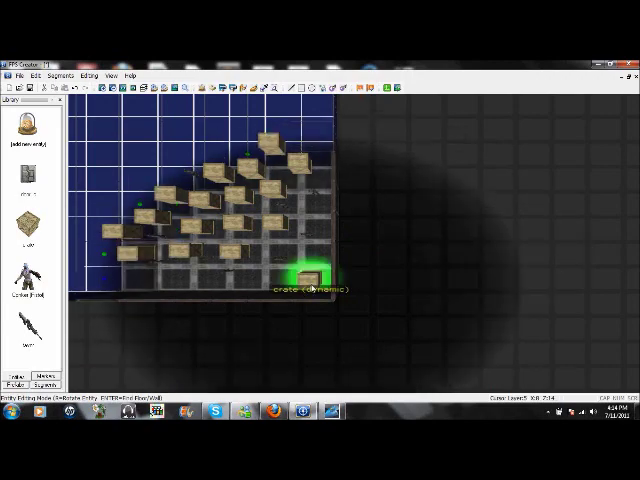
right_click(311, 287)
scroll(111, 186, down, 2)
scroll(111, 186, up, 2)
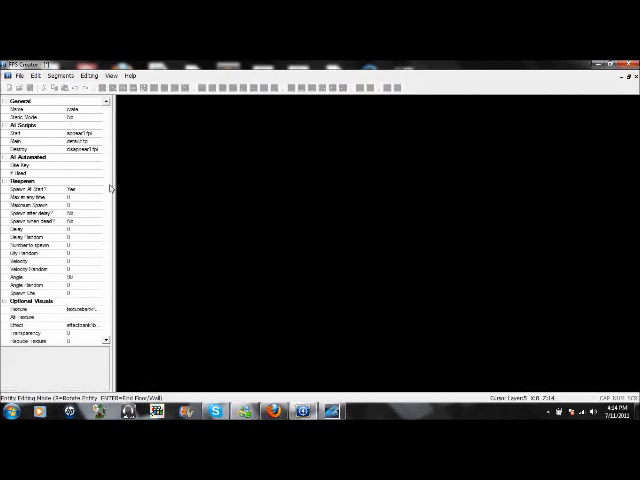
scroll(108, 200, down, 1)
scroll(108, 200, down, 1)
scroll(91, 267, down, 3)
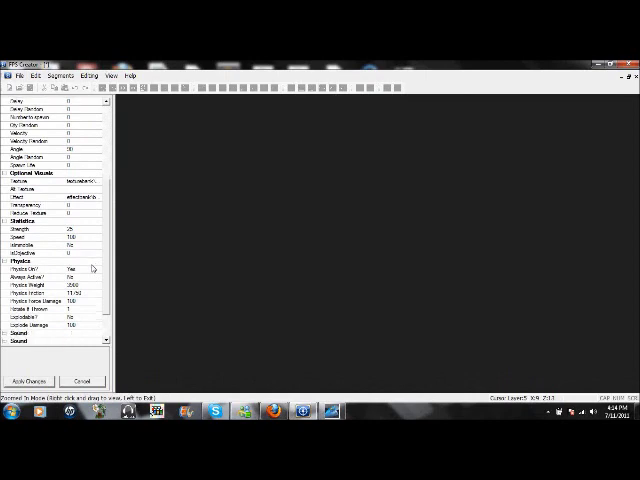
scroll(86, 296, down, 1)
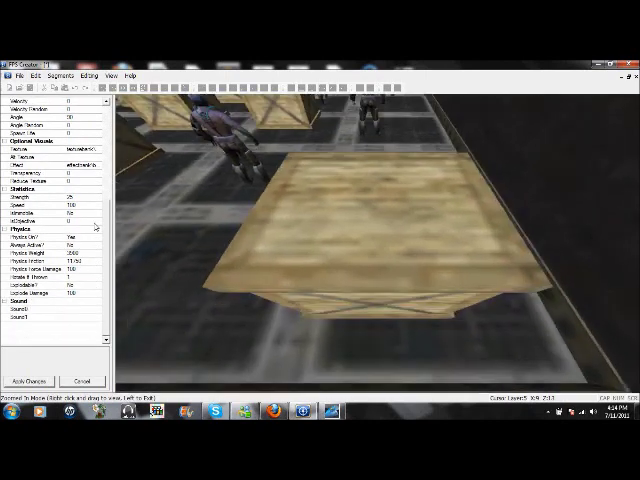
Replace the crate's isObjective number with 2, apply changes, and return to entity editing.
click(60, 221)
key(Up)
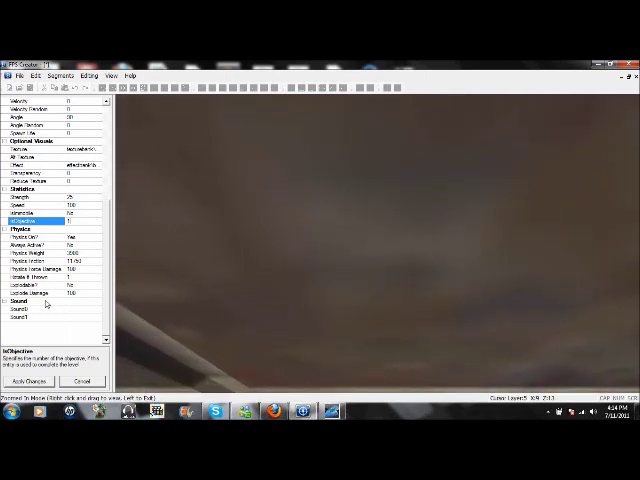
key(BackSpace)
text(2)
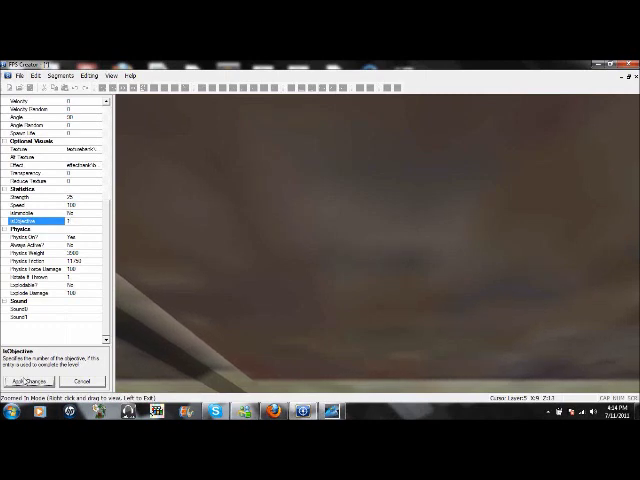
click(22, 382)
click(143, 202)
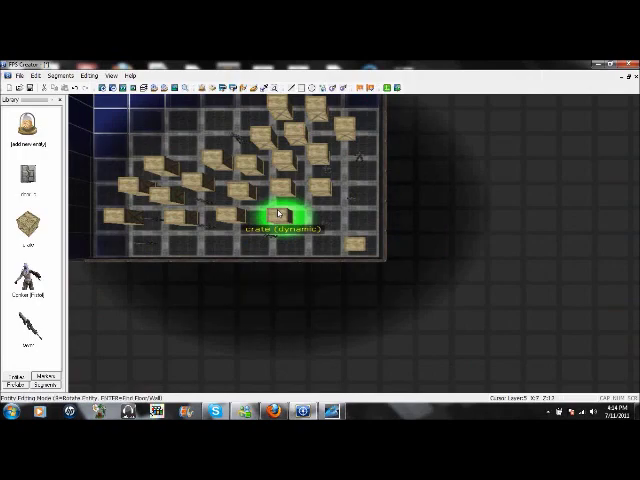
key(Right)
key(Up)
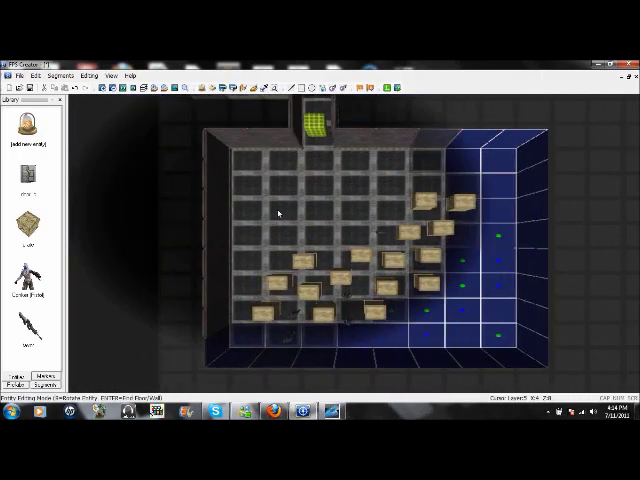
scroll(278, 213, up, 3)
key(Down)
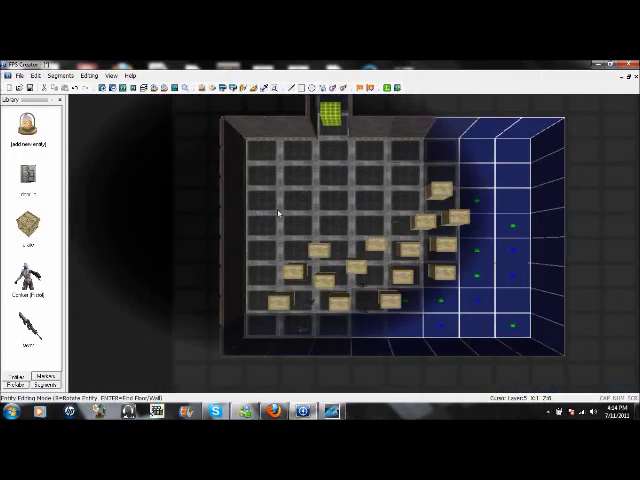
key(Up)
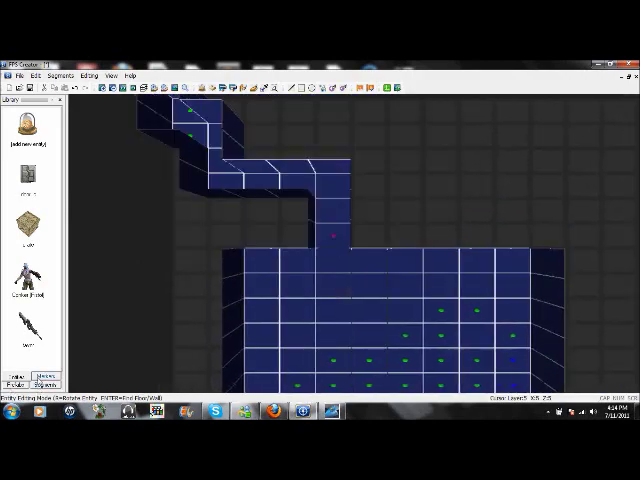
scroll(30, 240, down, 5)
key(Left)
key(Up)
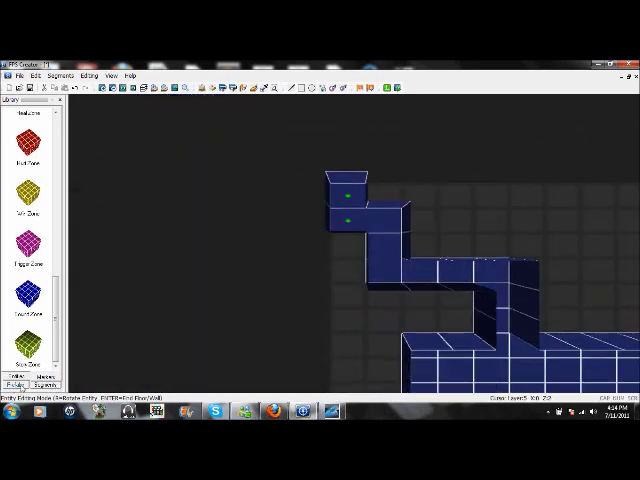
drag(58, 328, 32, 208)
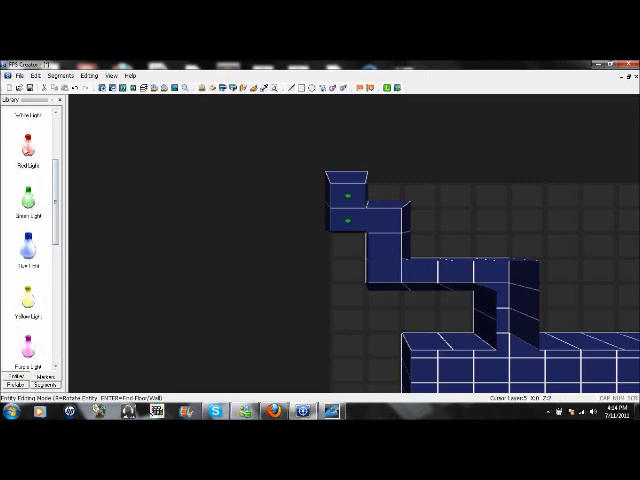
Carry a red light across the corridor and crate room to the layer above.
click(28, 148)
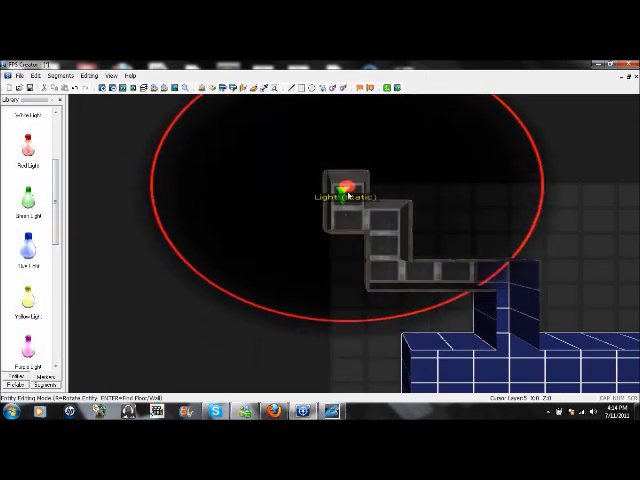
key(Left)
key(Up)
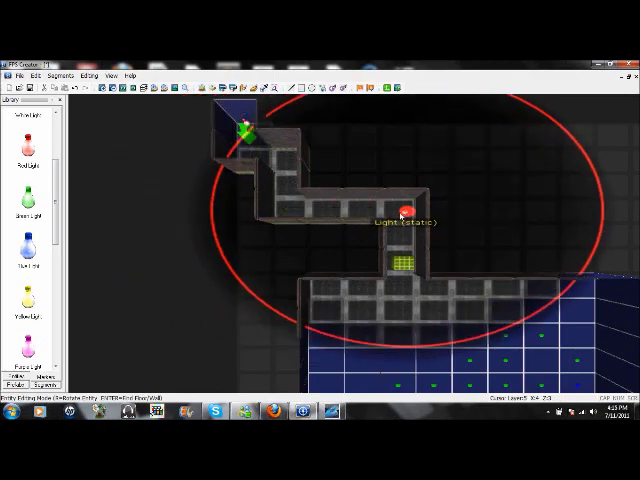
key(Down)
key(Right)
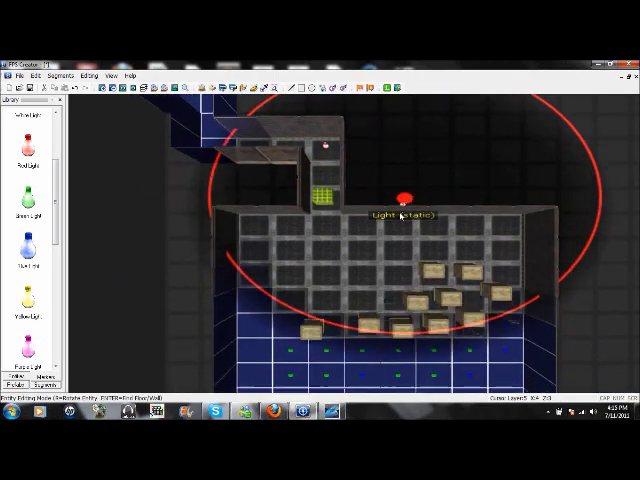
key(Down)
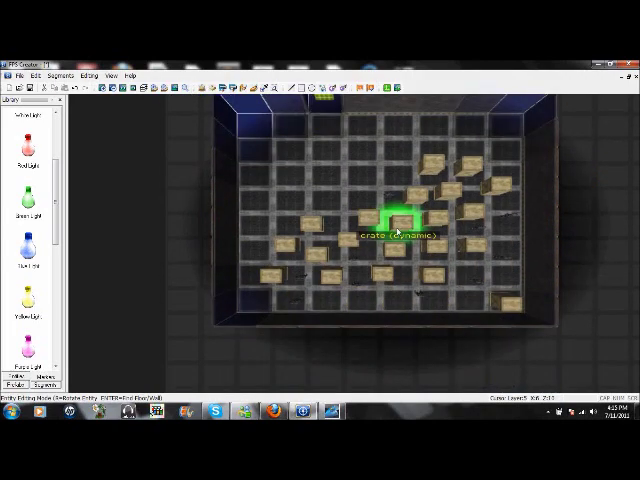
key(Down)
key(Page_Up)
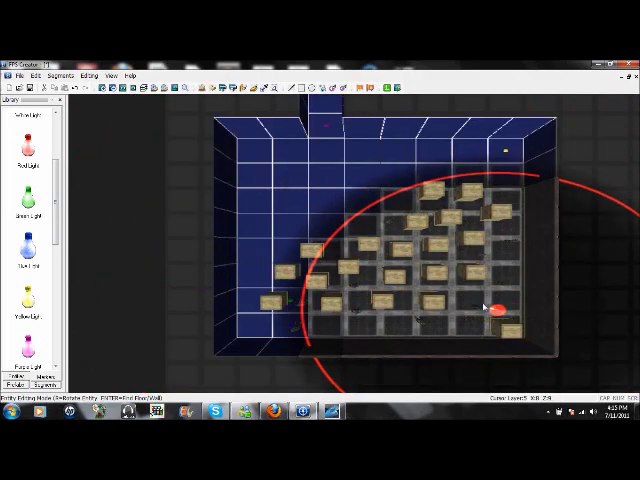
key(Tab)
key(Tab)
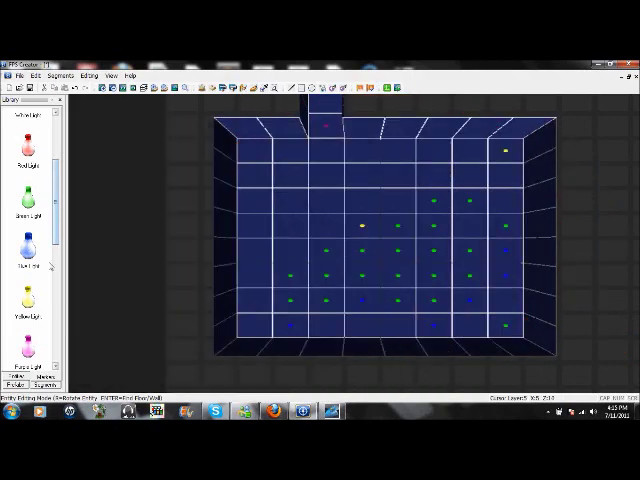
scroll(50, 265, down, 3)
scroll(55, 290, down, 1)
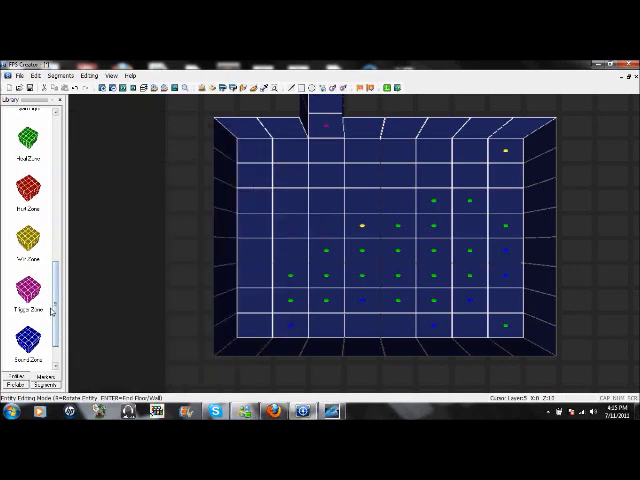
click(15, 384)
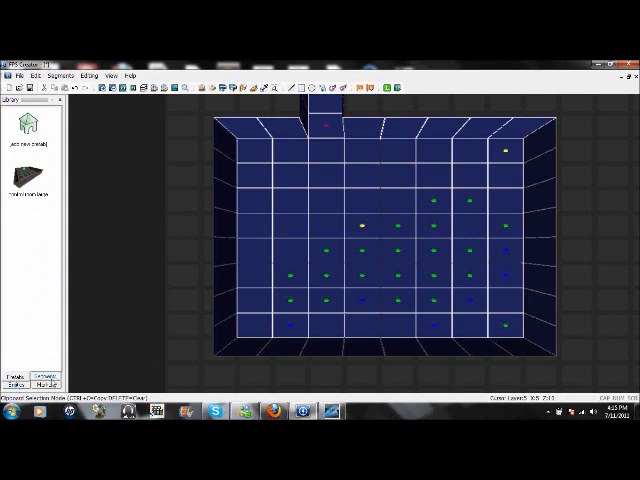
Paint a trial crate room segment and undo it, then pan north to the corridor layer.
click(50, 385)
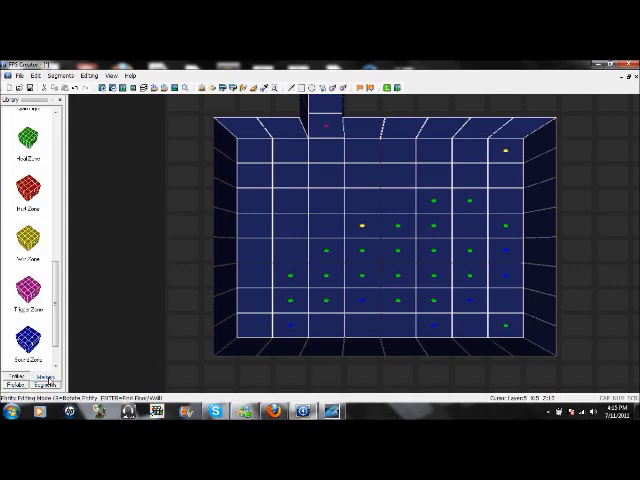
click(45, 386)
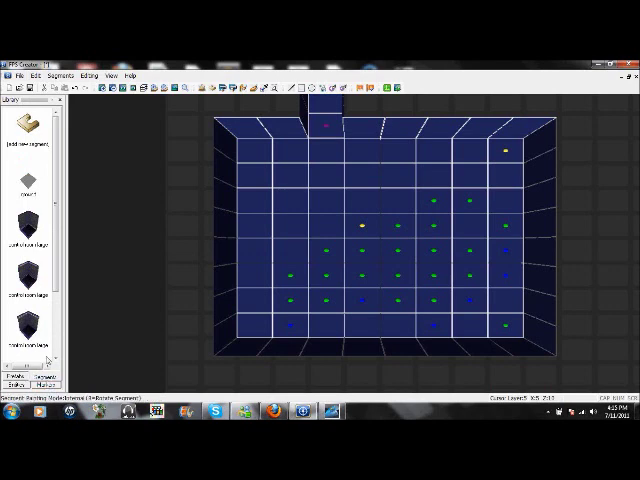
drag(176, 281, 277, 248)
key(ctrl+z)
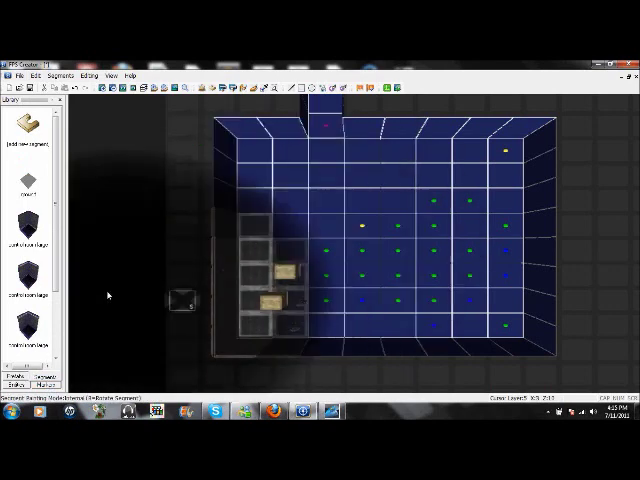
scroll(60, 305, down, 1)
scroll(60, 326, down, 3)
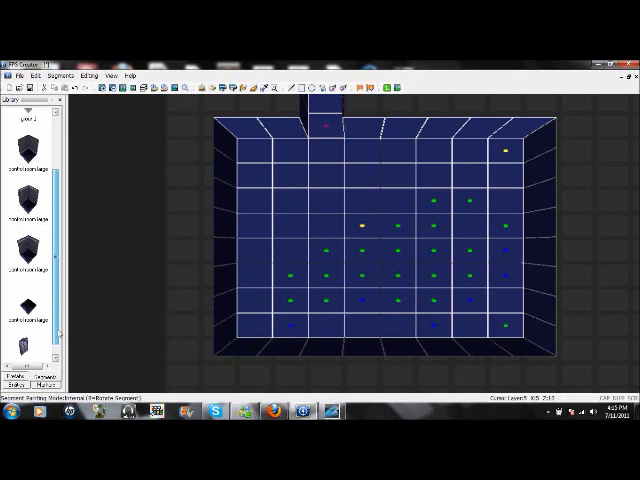
key(ctrl+y)
key(ctrl+z)
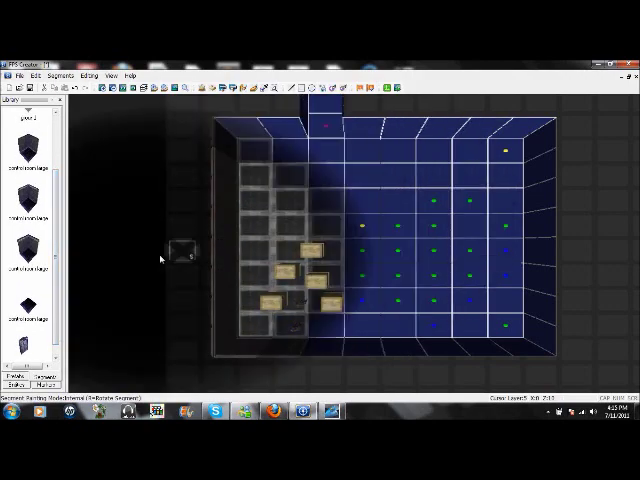
key(Up)
key(Up)
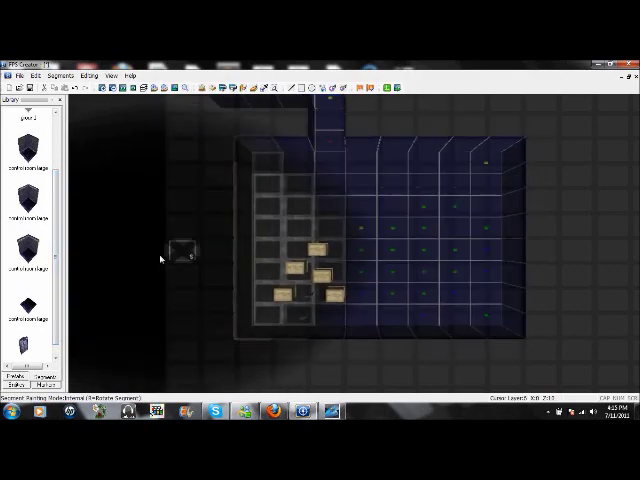
key(Up)
key(Up)
key(Up)
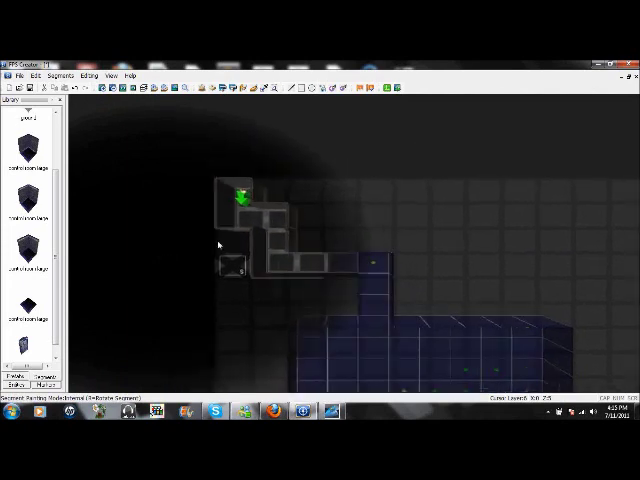
key(Page_Up)
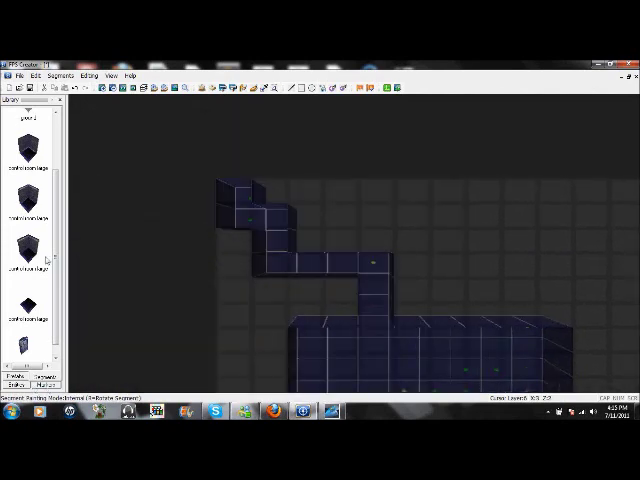
scroll(46, 200, up, 1)
scroll(46, 200, up, 2)
Choose Staircase Hole from the platforms segment category and confirm it.
click(28, 125)
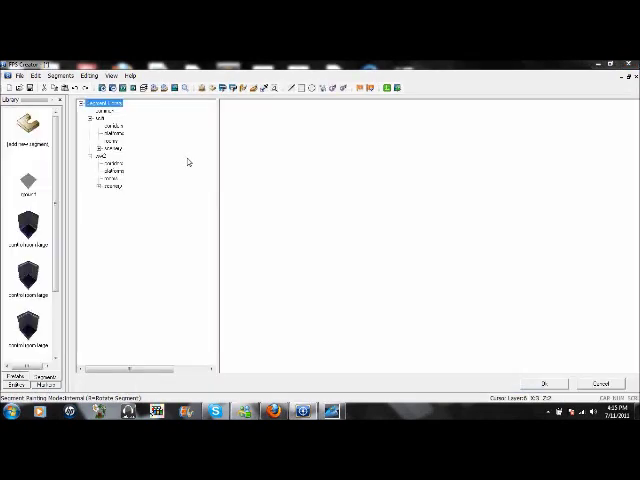
click(112, 133)
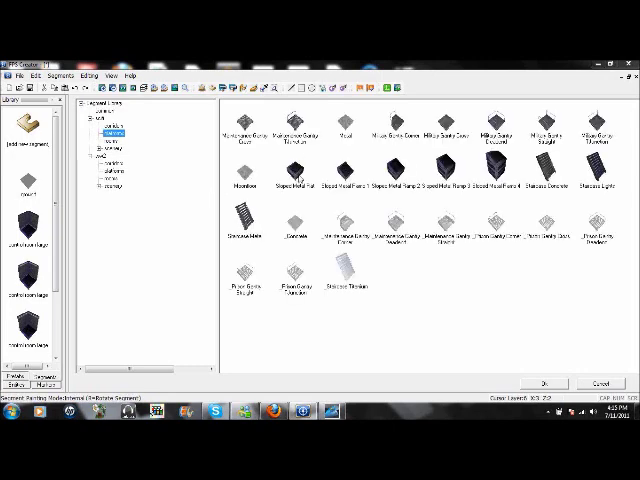
click(244, 215)
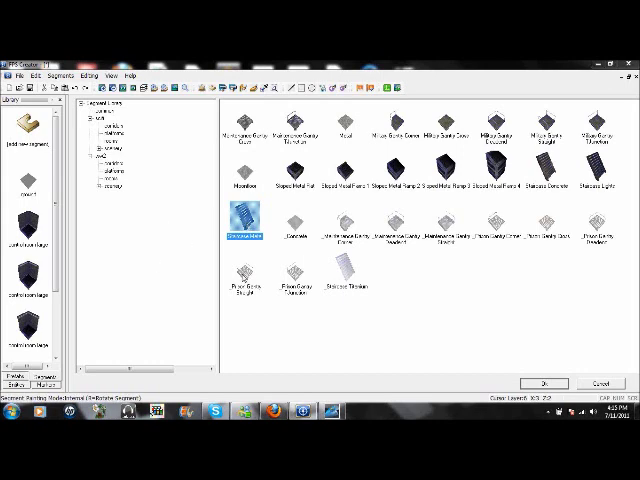
click(573, 382)
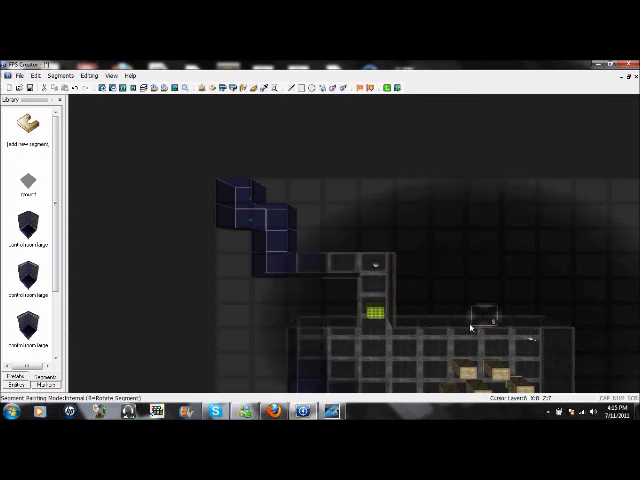
Drag a light over the corridor and crate room, then start a test run with F9.
key(Down)
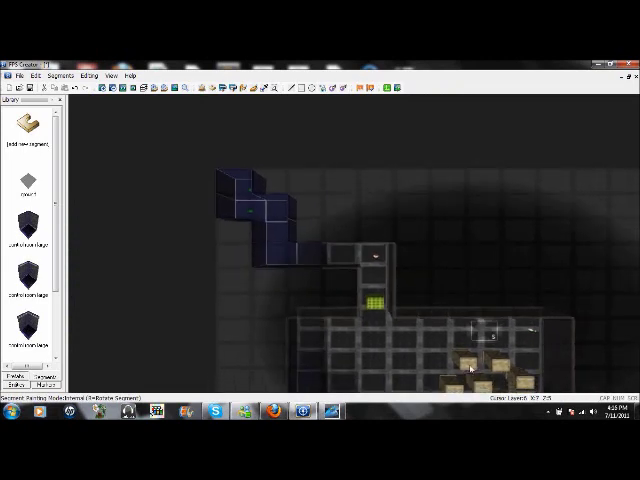
scroll(470, 370, down, 3)
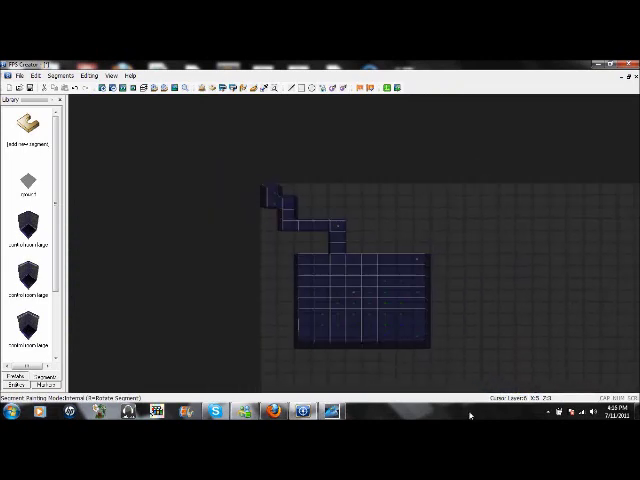
key(Down)
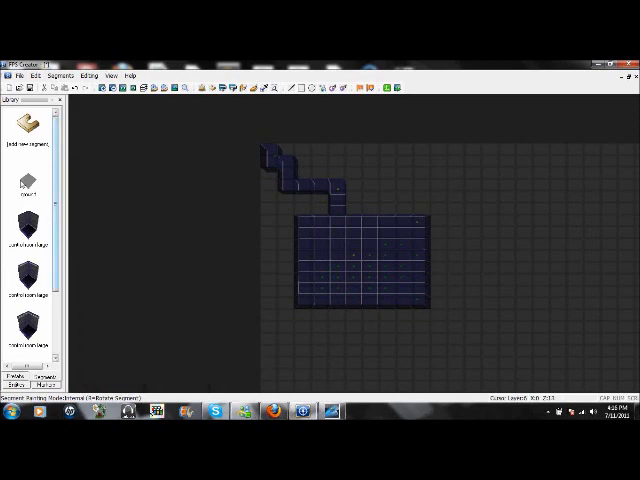
scroll(26, 160, down, 2)
scroll(28, 250, down, 3)
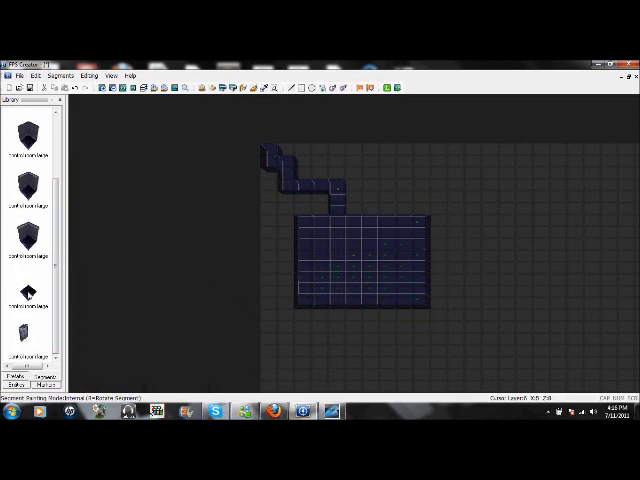
click(28, 292)
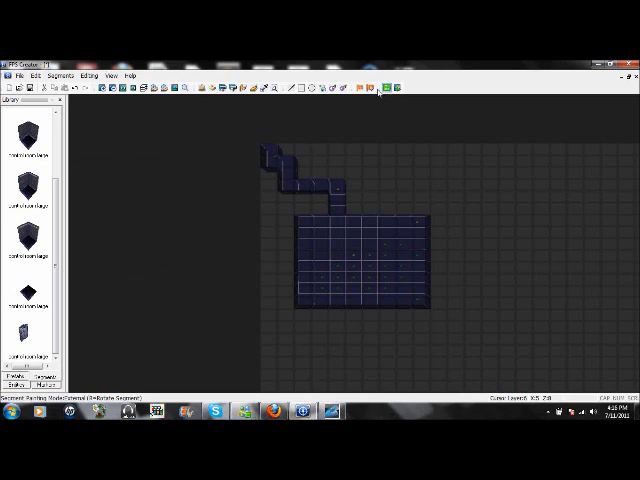
click(301, 87)
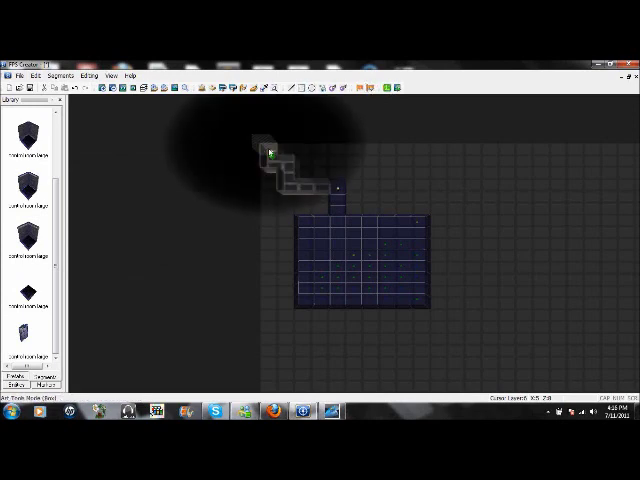
mouse_move(270, 153)
mouse_down()
mouse_move(418, 314)
mouse_move(425, 309)
mouse_up()
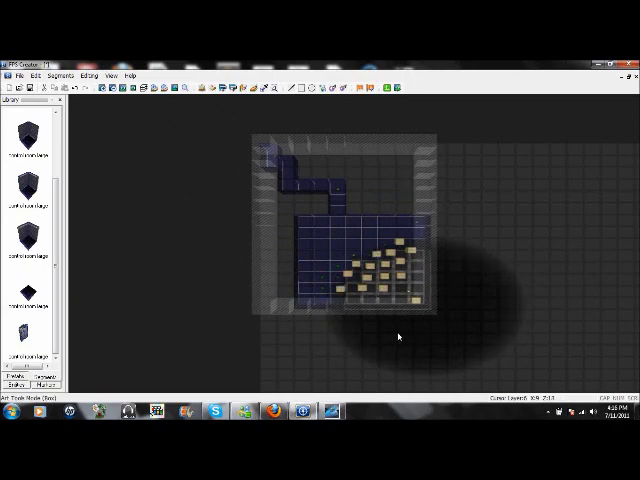
key(Page_Up)
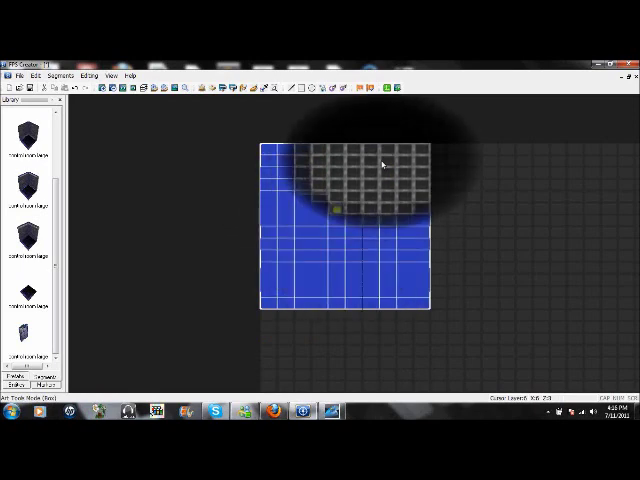
key(Page_Down)
scroll(383, 167, up, 2)
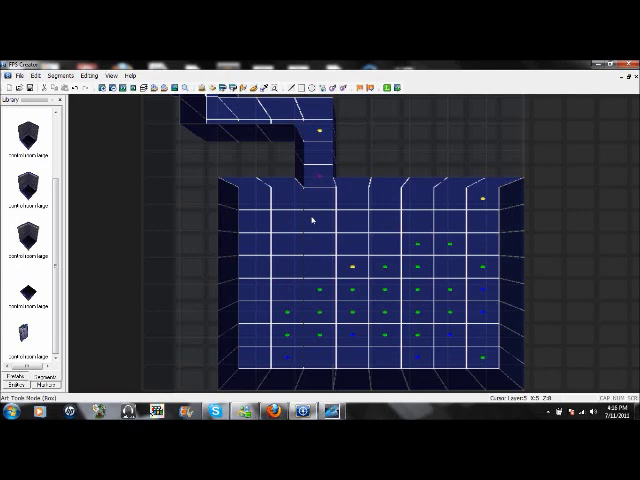
key(F9)
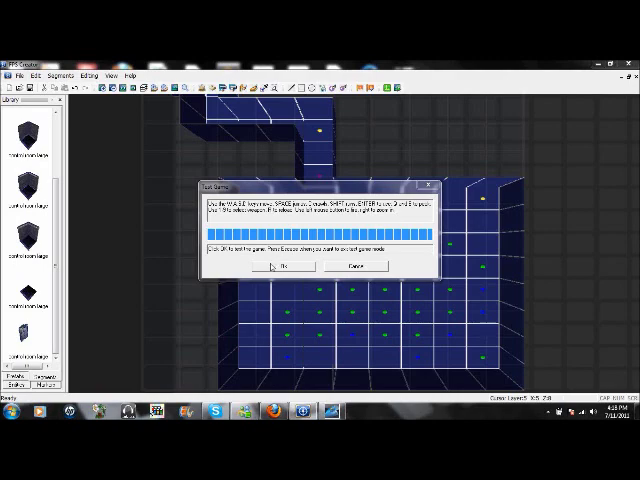
Confirm the finished build with OK to start playing the test game.
click(280, 266)
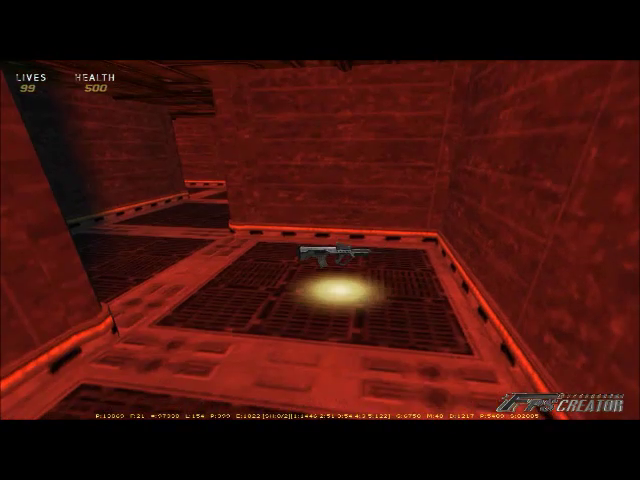
Pick up the tavor rifle and follow the narrow walkway down the red corridor.
key(w)
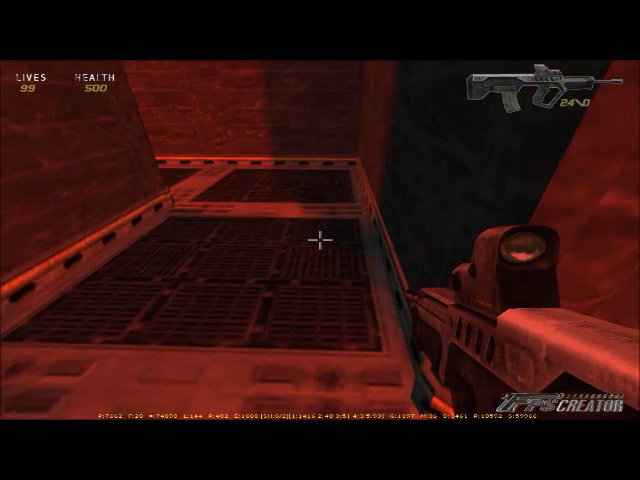
key(w)
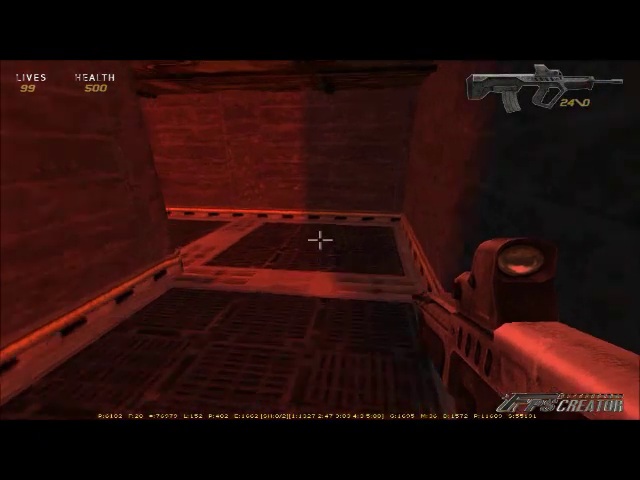
key(w)
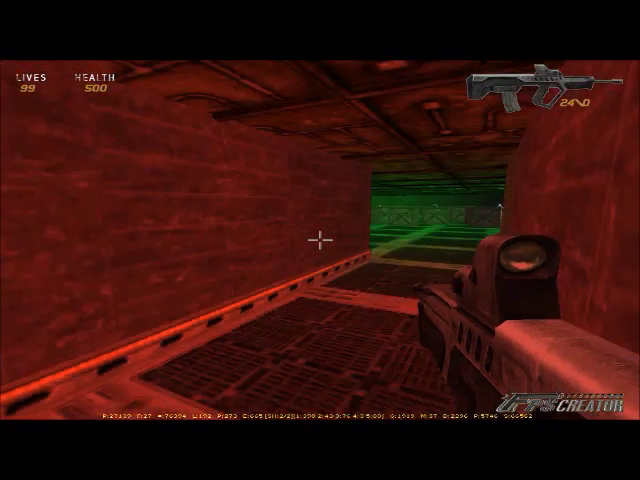
key(w)
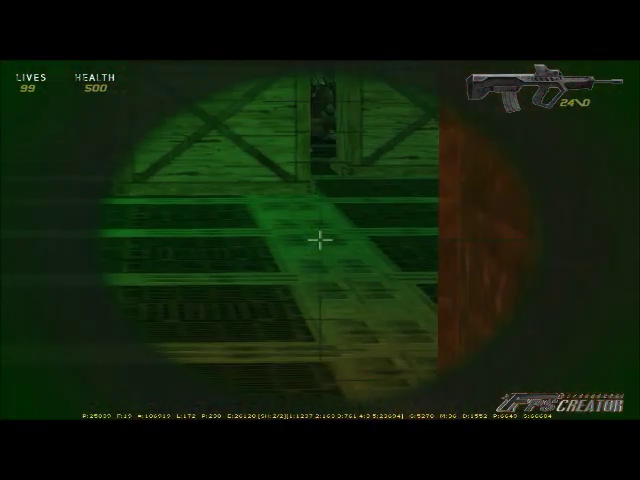
key(s)
key(w)
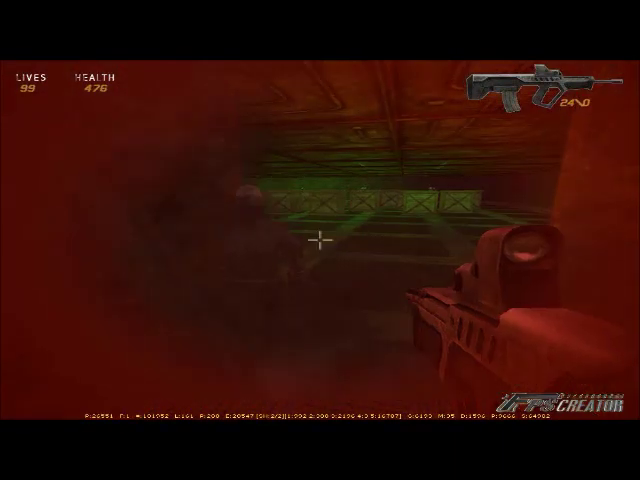
Shoot the Conker enemy dead, then advance into the green-lit area.
click(320, 240)
click(320, 240)
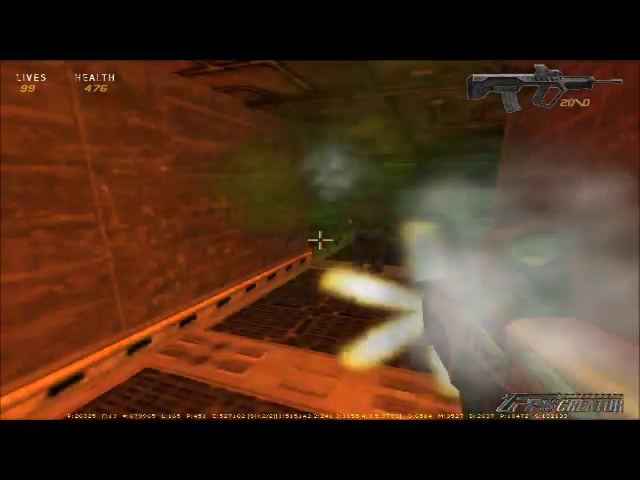
click(320, 240)
click(320, 240)
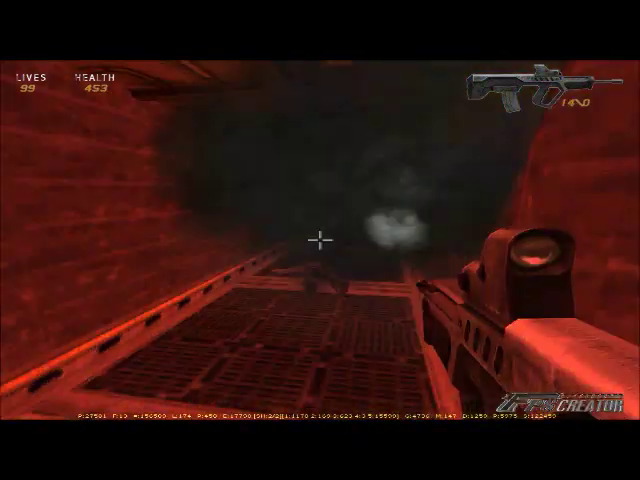
click(320, 240)
click(320, 240)
key(w)
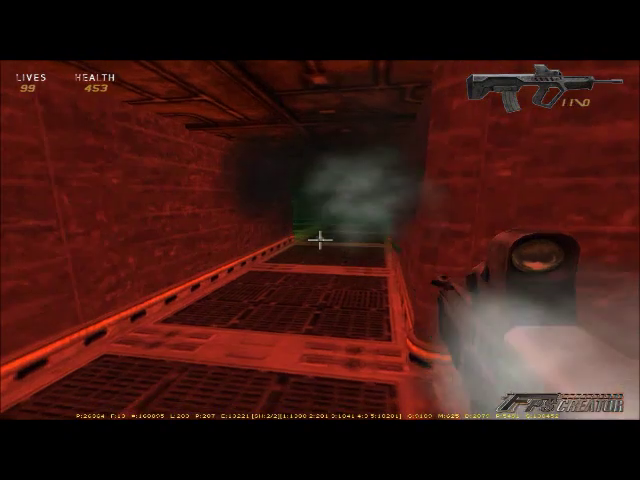
key(w)
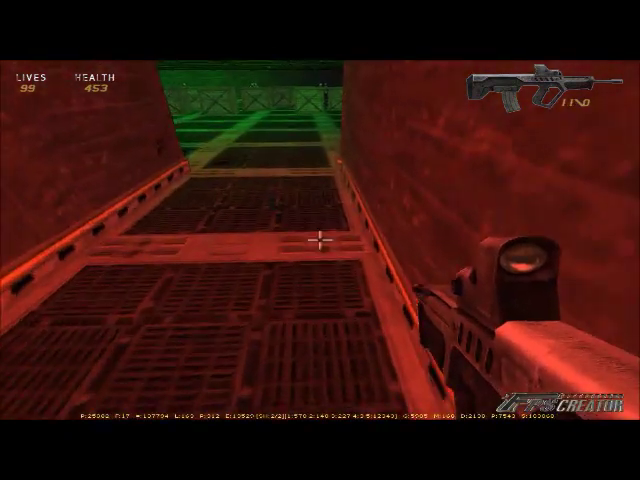
Walk into the green crate room with the curved blade selected.
key(w)
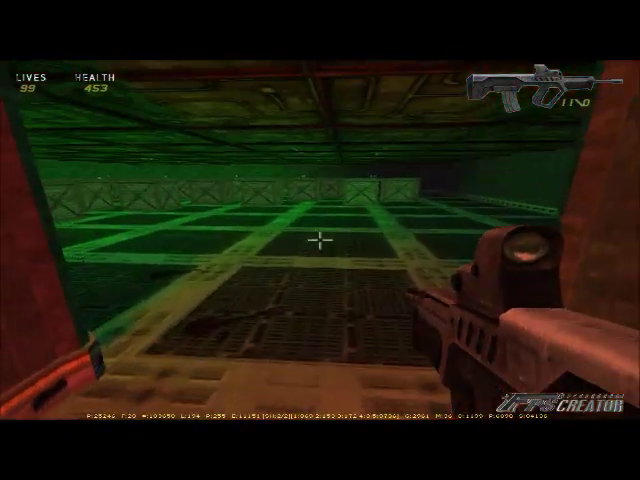
key(1)
key(w)
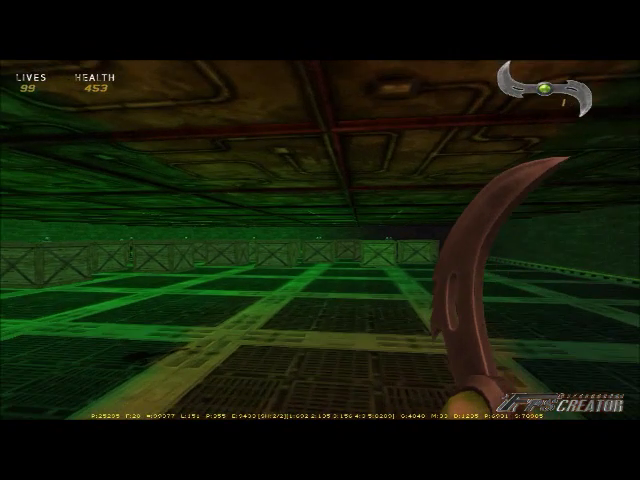
key(w)
key(1)
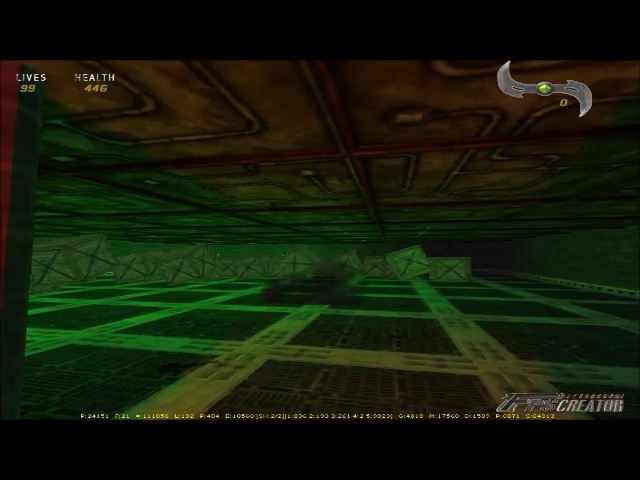
key(w)
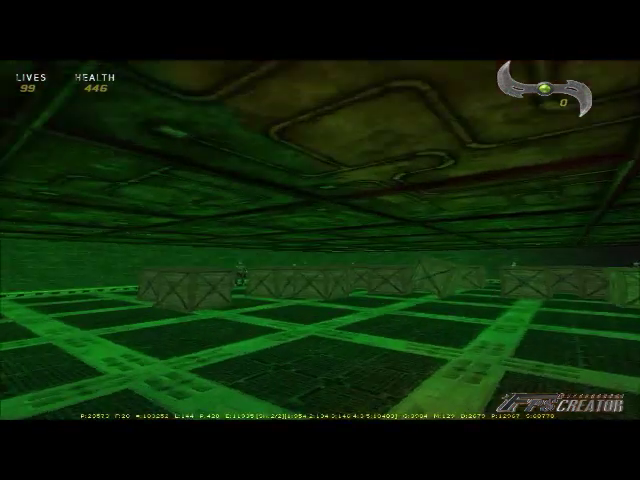
key(w)
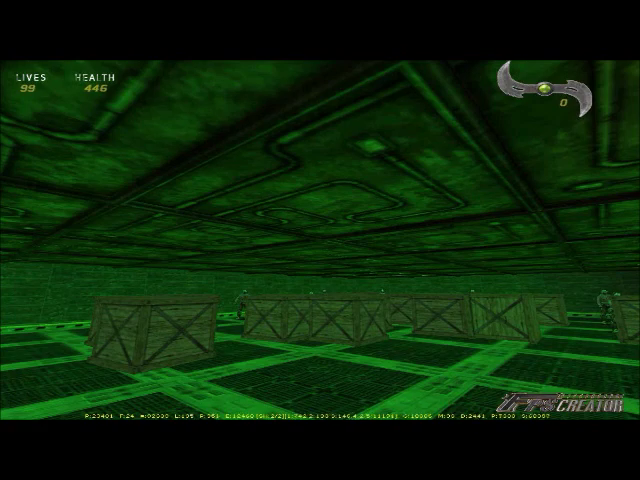
With the assault rifle, shoot the crates apart and kill the enemy.
key(2)
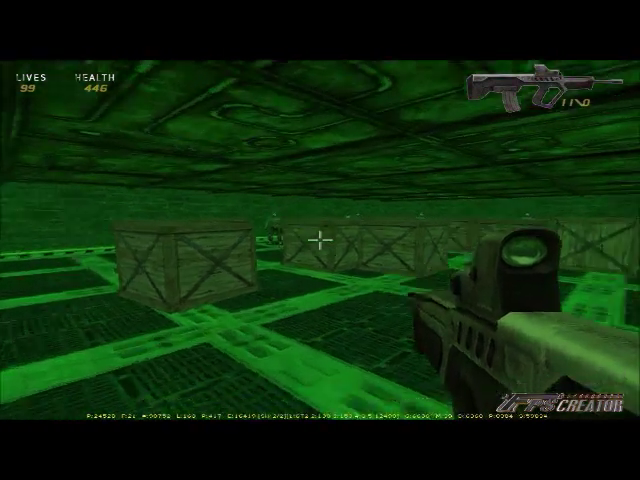
click(318, 240)
click(318, 240)
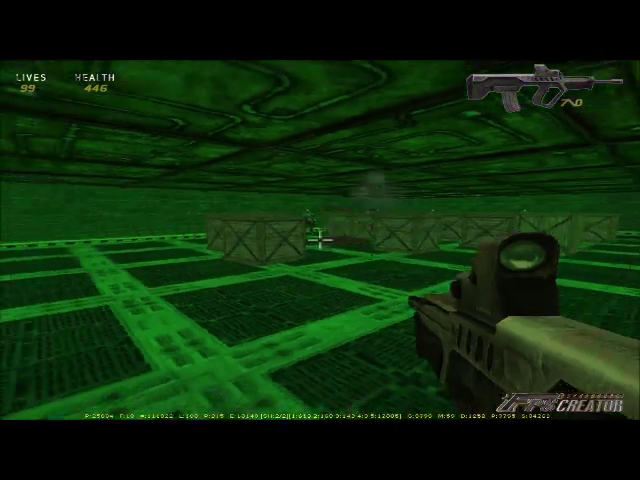
click(318, 240)
click(318, 240)
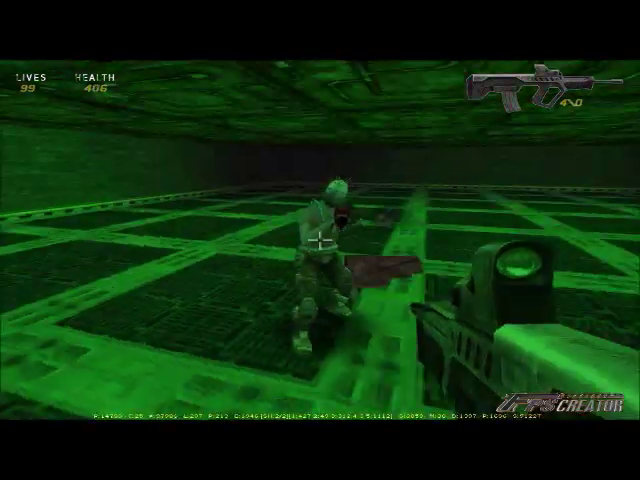
click(320, 240)
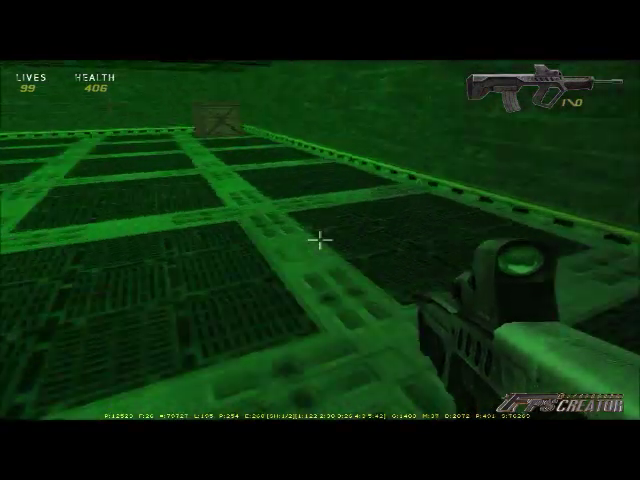
Destroy the remaining crates with the thrown blade and rifle, then quit the test.
key(w)
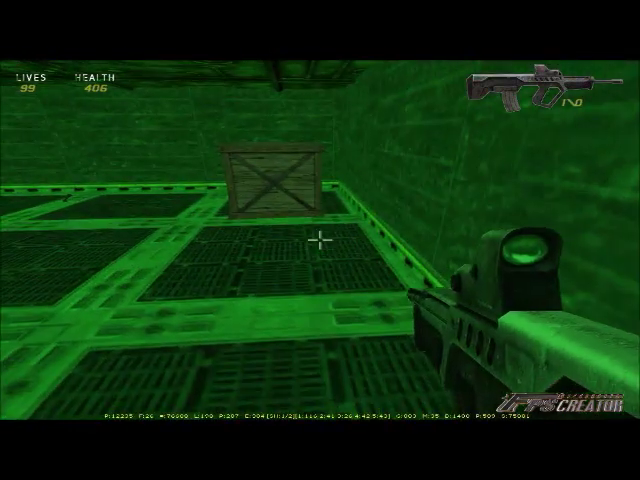
key(s)
key(1)
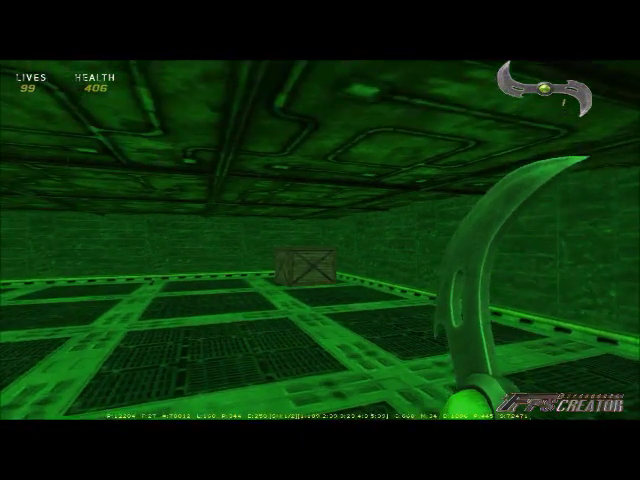
click(320, 240)
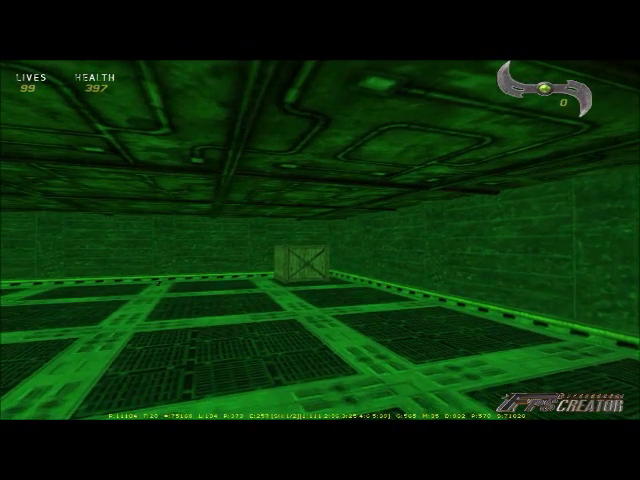
key(2)
click(320, 240)
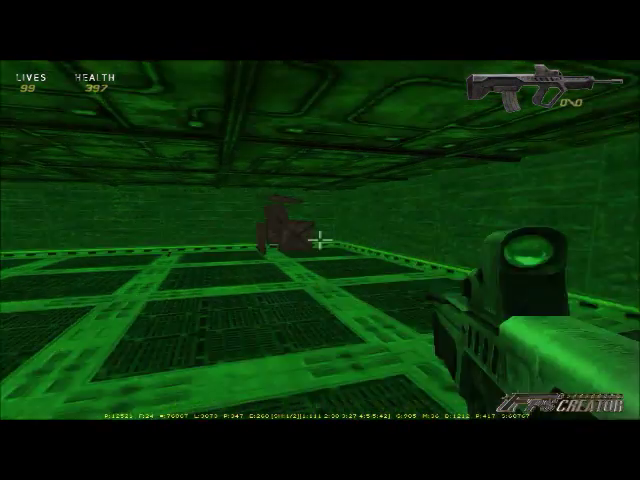
key(Escape)
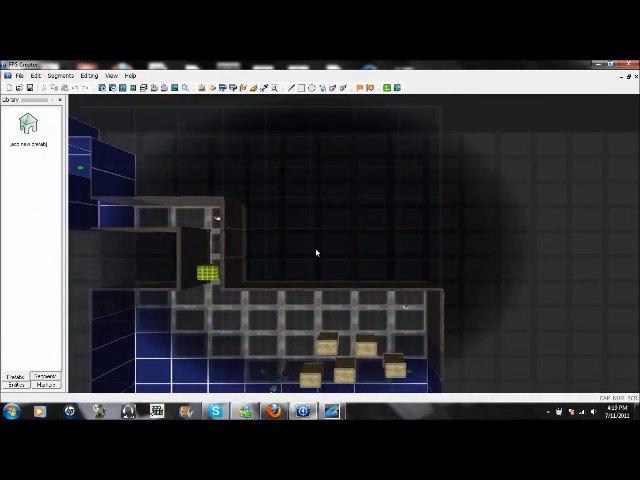
scroll(316, 253, down, 5)
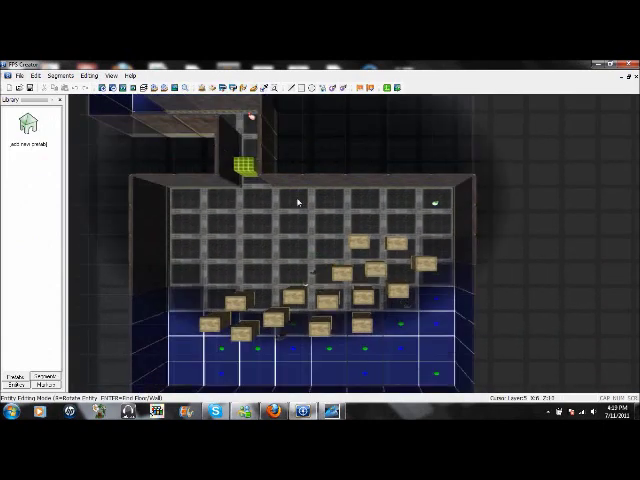
Pan toward the upper corridor and select a control room segment from the segment library.
key(Left)
key(Up)
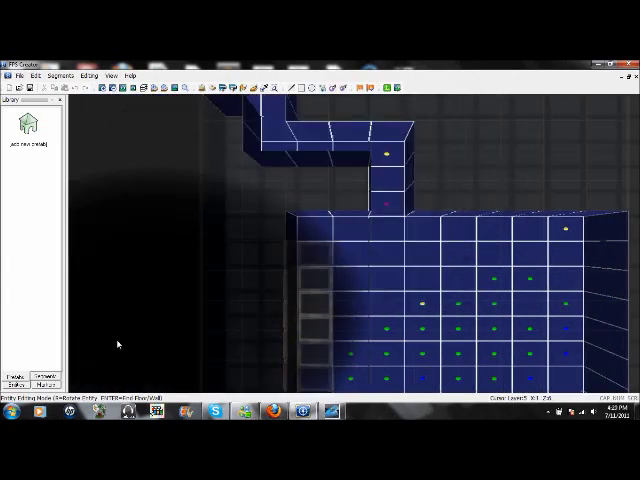
click(44, 383)
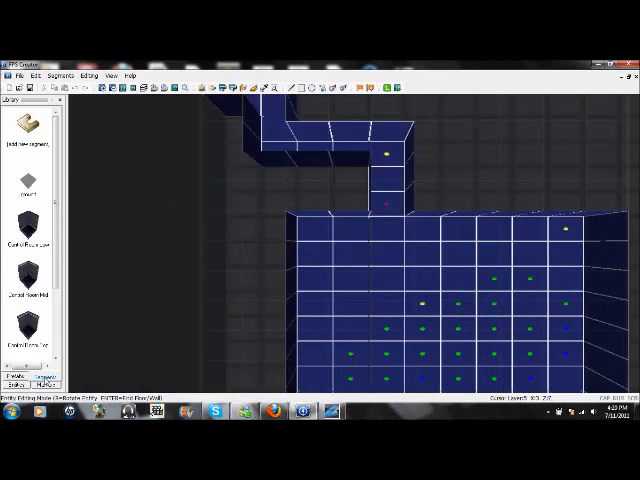
scroll(47, 347, down, 5)
click(45, 345)
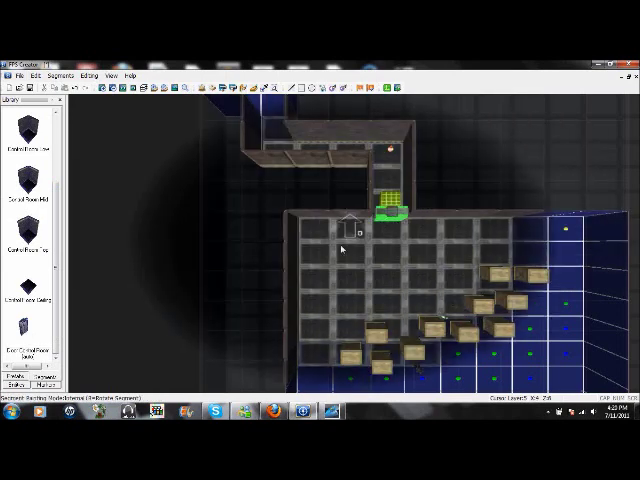
Place a Conker (Pistol) enemy in the corridor and open its properties.
key(Up)
key(Left)
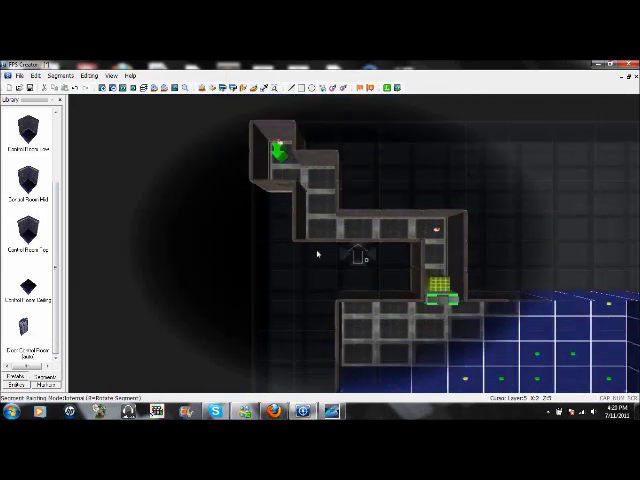
click(15, 385)
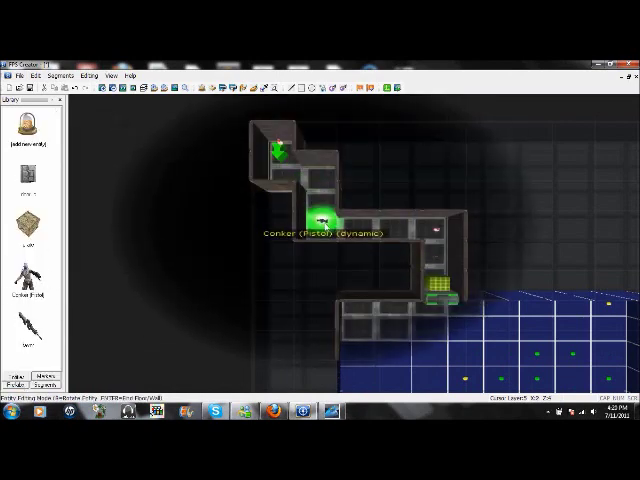
click(321, 222)
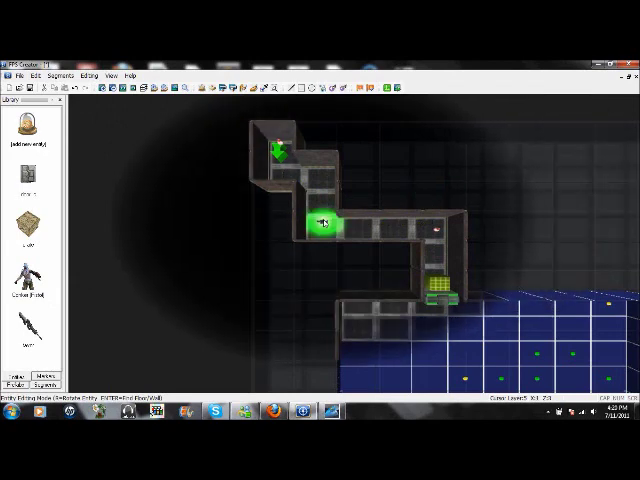
right_click(321, 226)
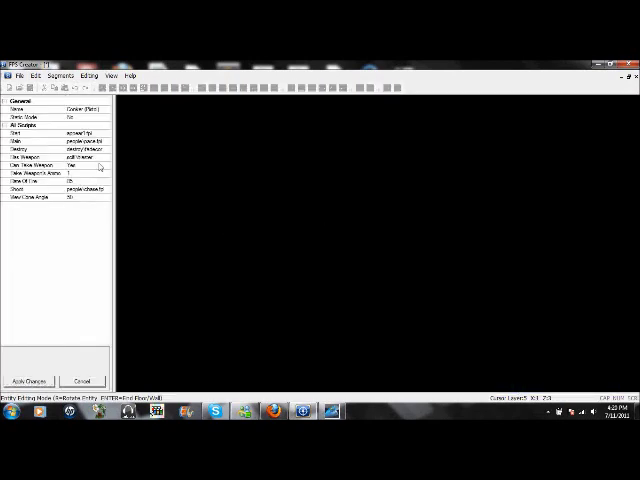
scroll(106, 160, down, 2)
scroll(106, 160, up, 2)
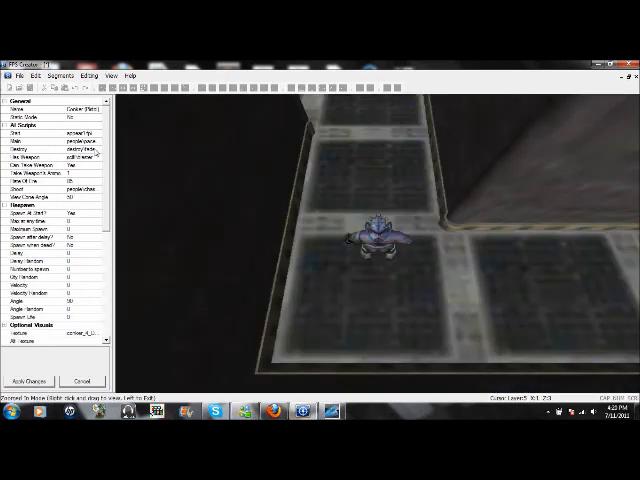
Set the enemy's destroy script to a different script from the people folder.
click(97, 149)
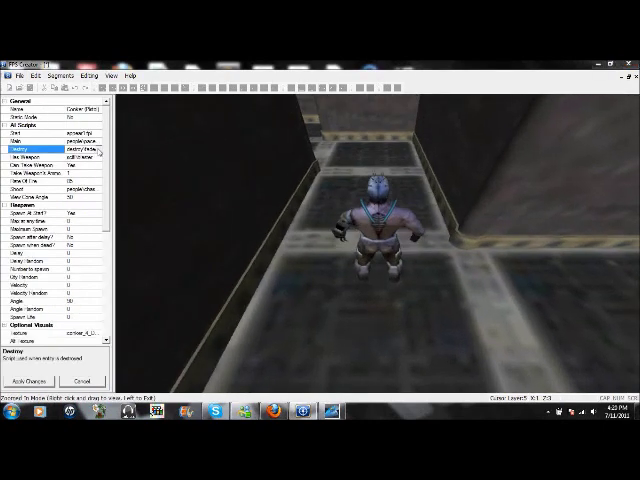
double_click(351, 220)
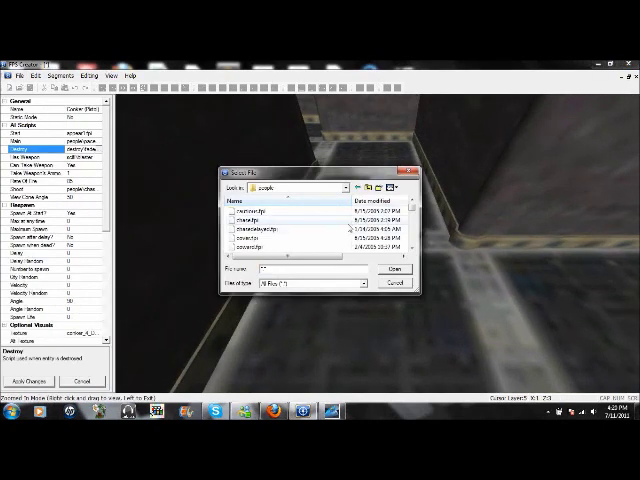
click(346, 229)
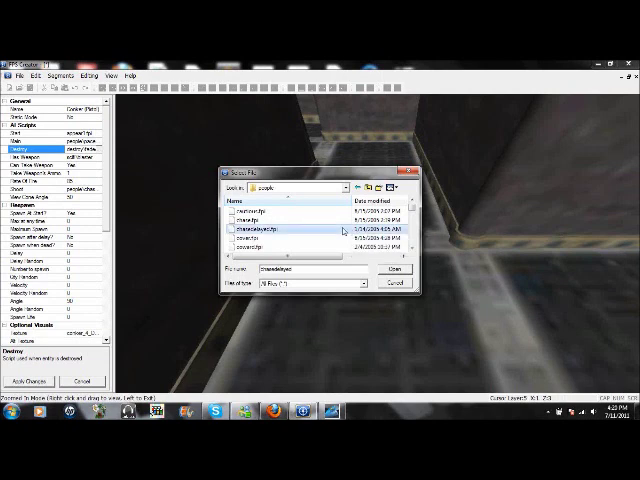
key(Down)
key(Down)
key(Down)
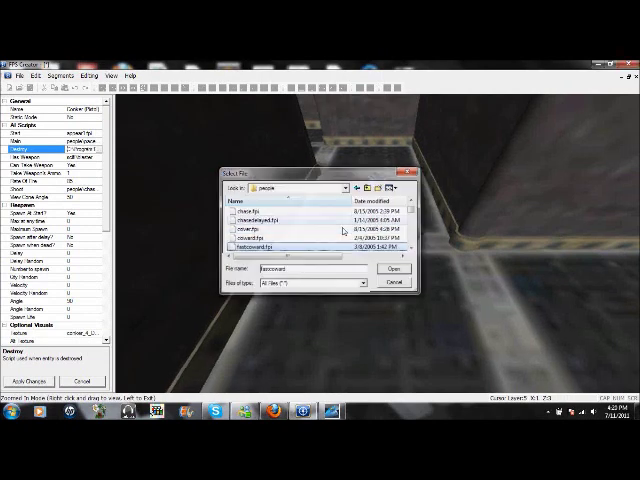
key(Return)
Choose a new weapon for the enemy and apply the property changes.
right_drag(224, 263, 102, 317)
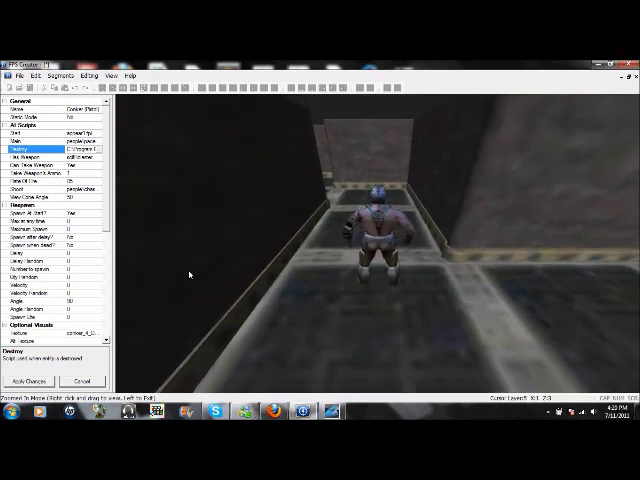
click(98, 157)
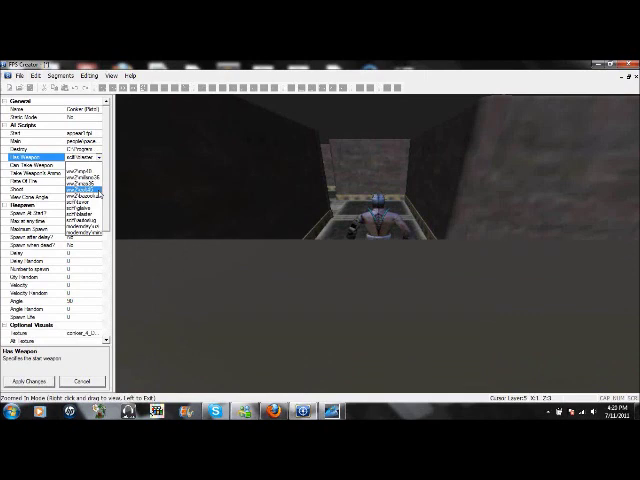
click(100, 185)
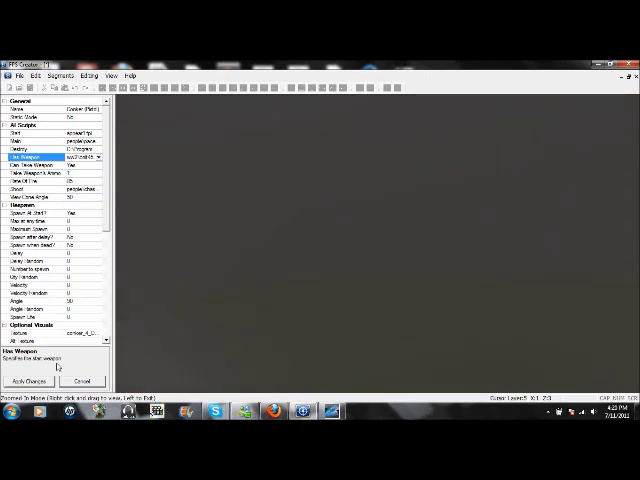
click(29, 380)
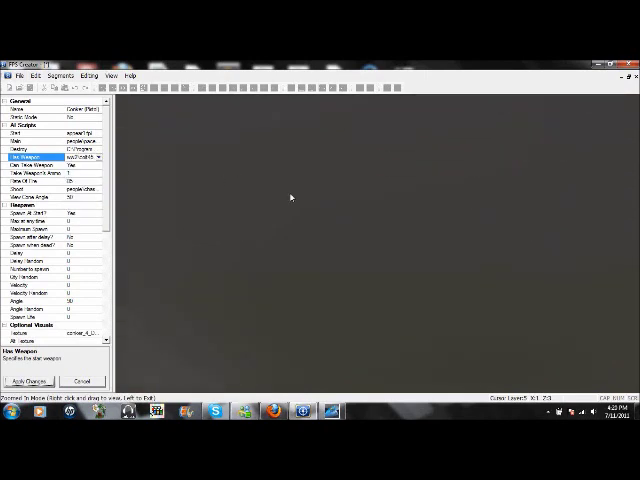
click(426, 81)
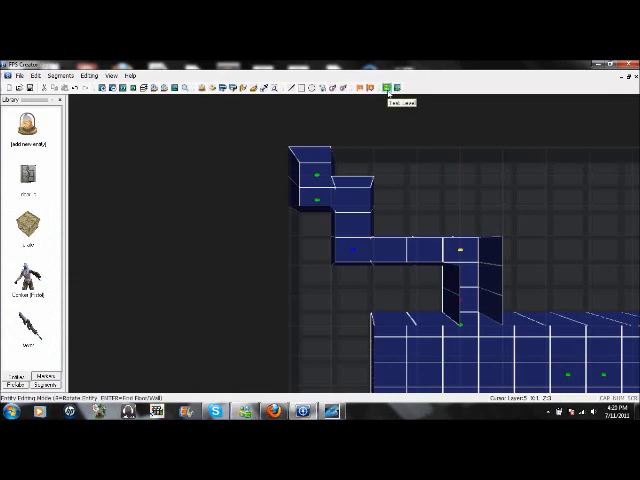
Start a test game of the level and confirm to load it.
click(387, 89)
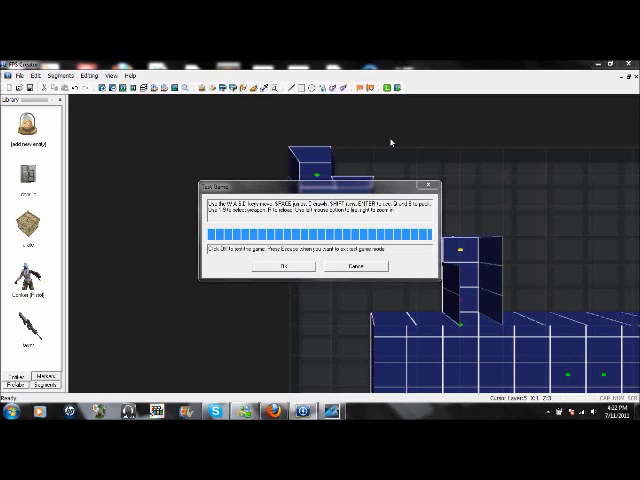
click(290, 268)
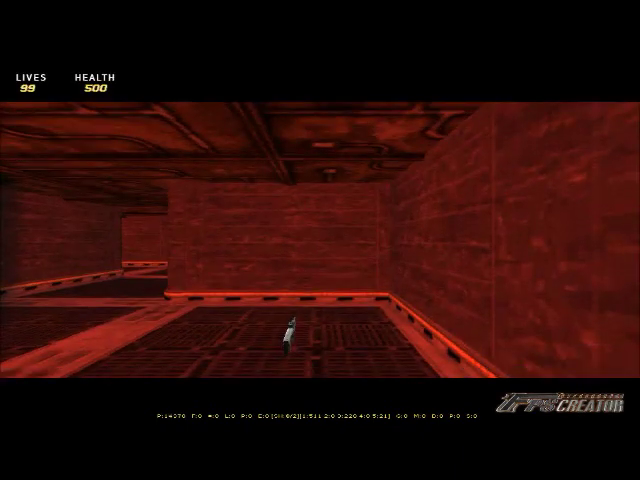
Walk into the red corridor and fire repeatedly until the enemy soldier dies.
key(w)
key(w)
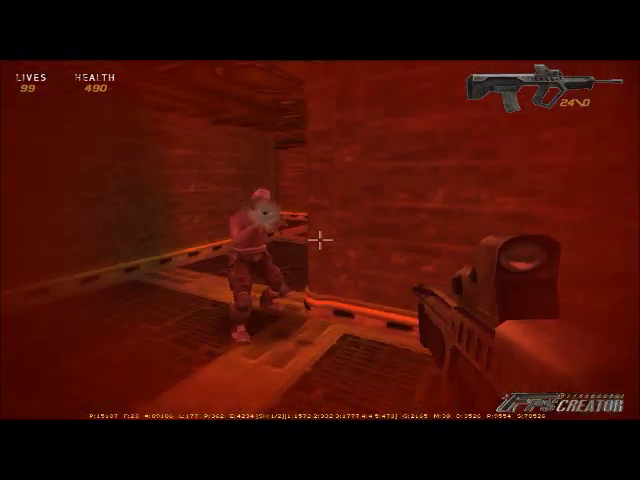
click(320, 240)
click(320, 240)
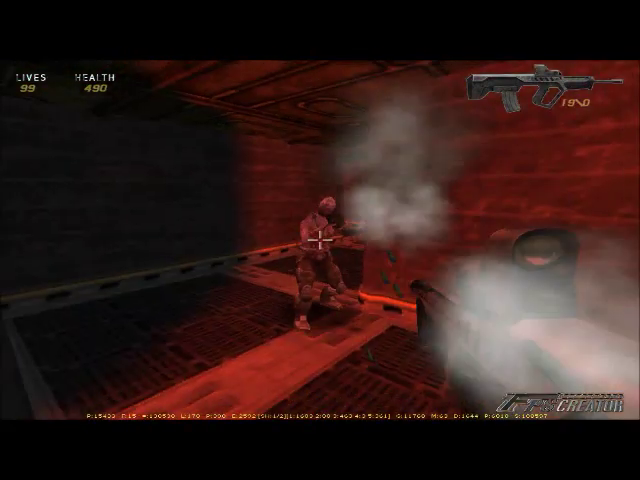
click(320, 240)
click(320, 240)
click(320, 240)
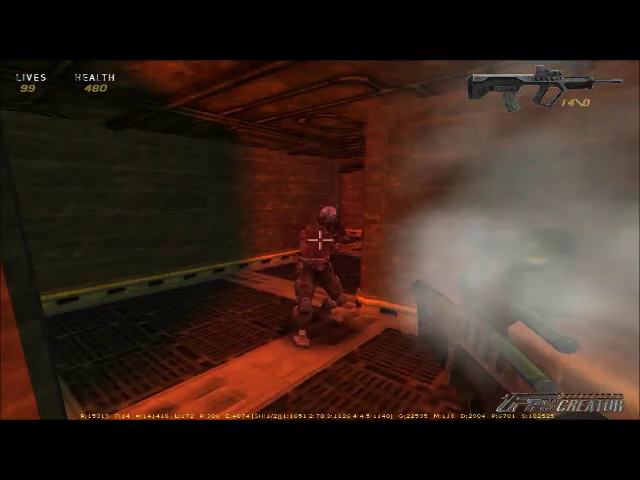
click(320, 240)
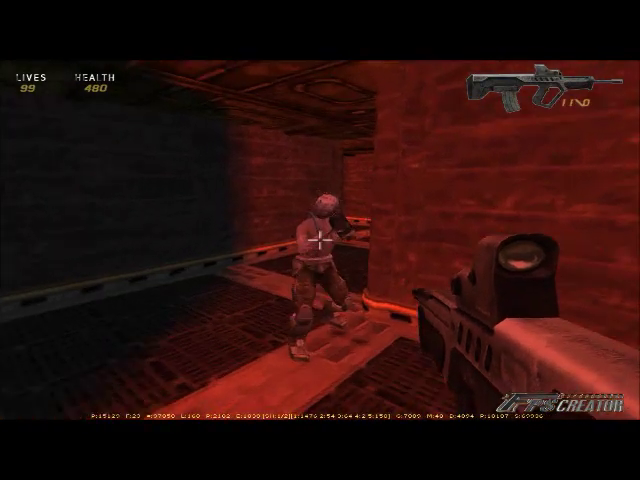
click(320, 240)
click(320, 240)
click(320, 240)
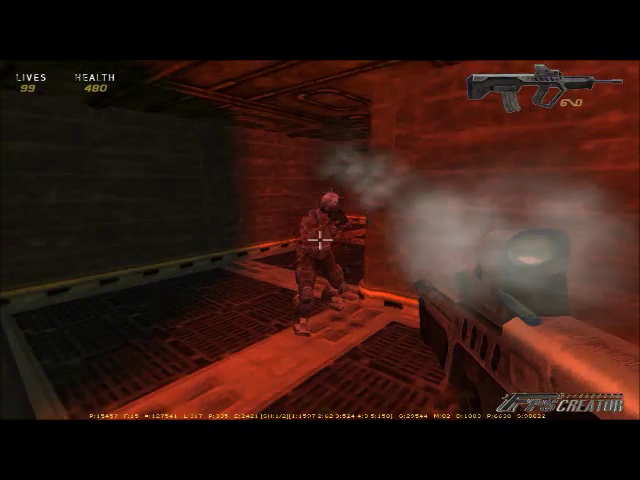
click(320, 240)
click(320, 240)
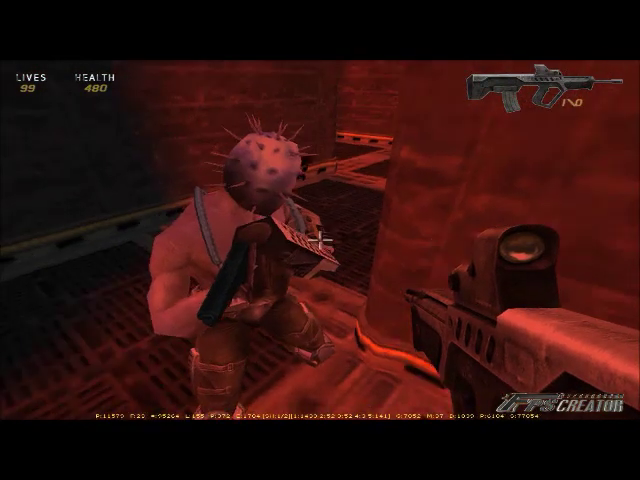
click(320, 240)
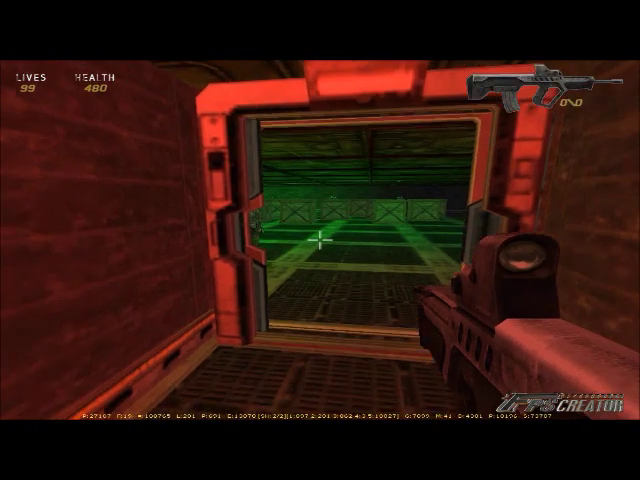
Enter the green room, climb over the crates, and drop down past the fallen enemy.
key(w)
key(w)
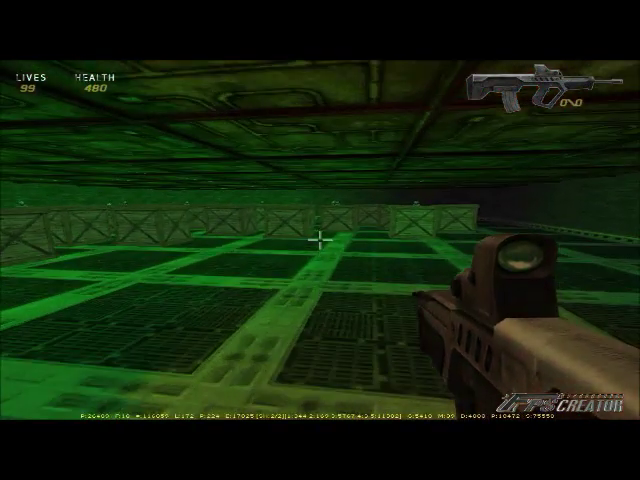
key(w)
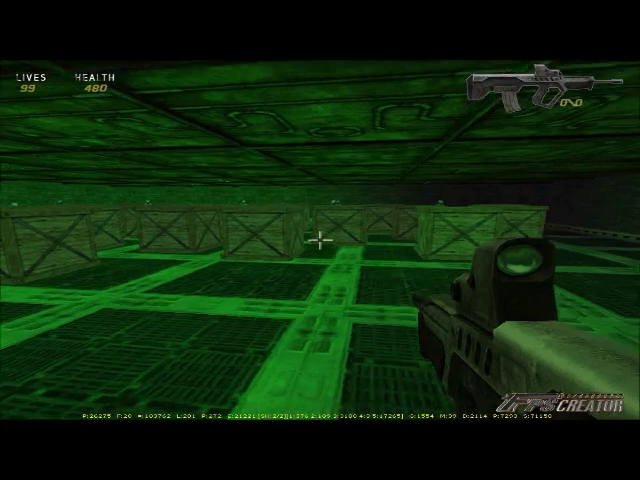
key(w)
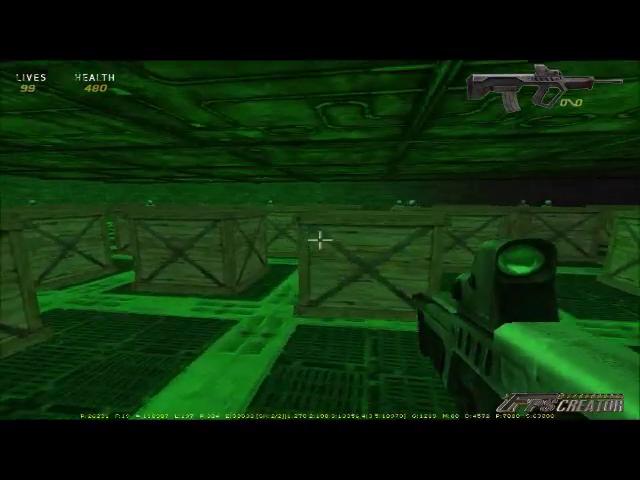
key(w)
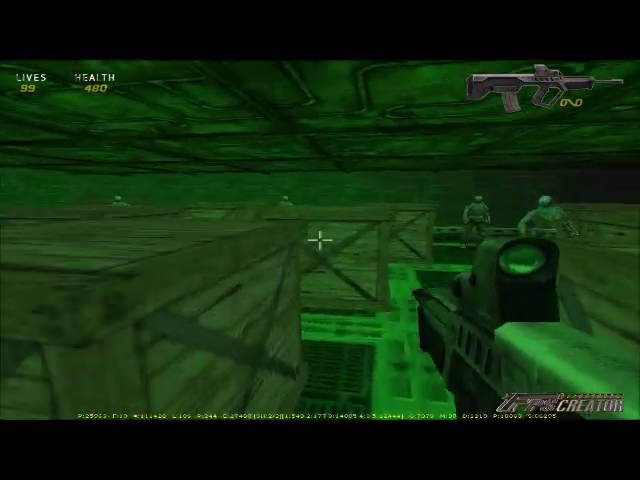
key(w)
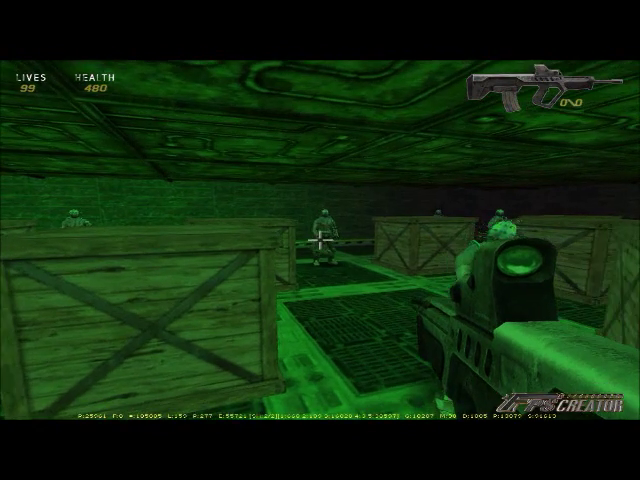
key(w)
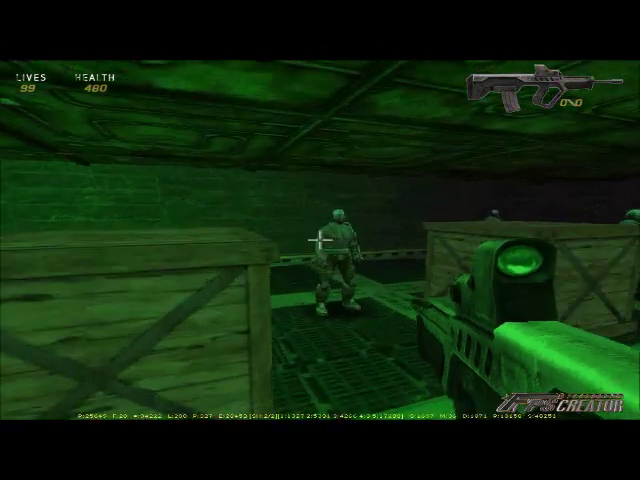
key(w)
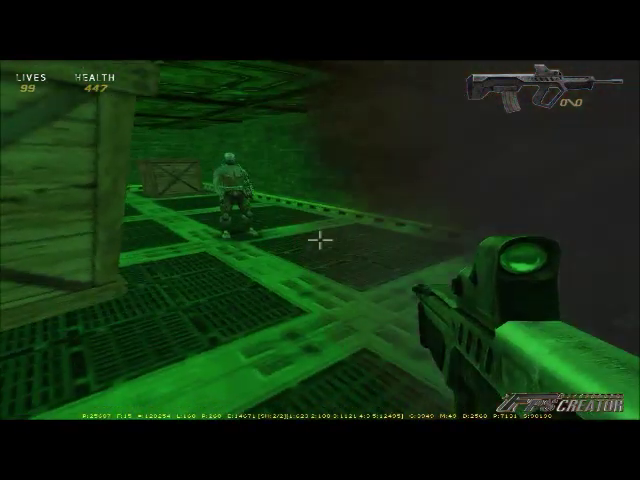
key(w)
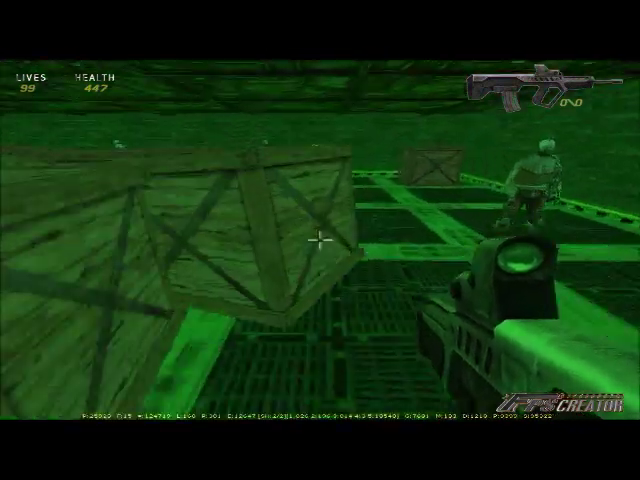
key(w)
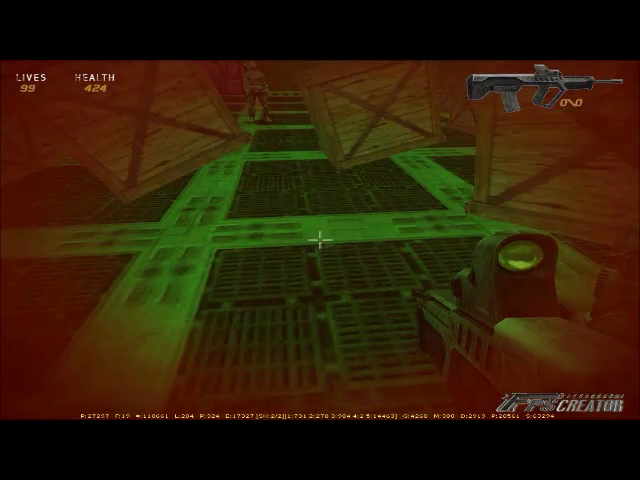
key(w)
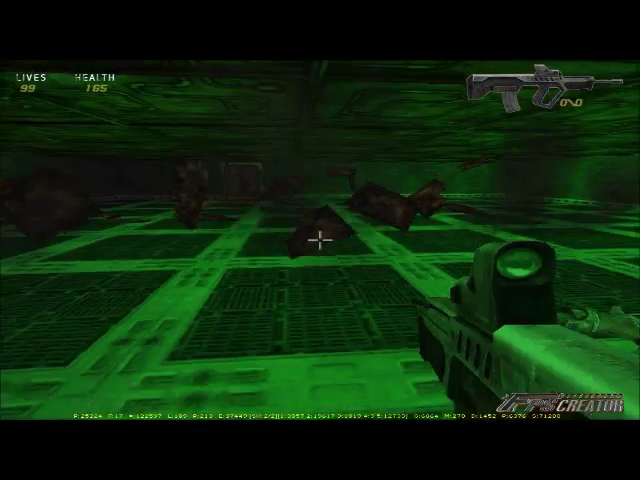
key(w)
key(w)
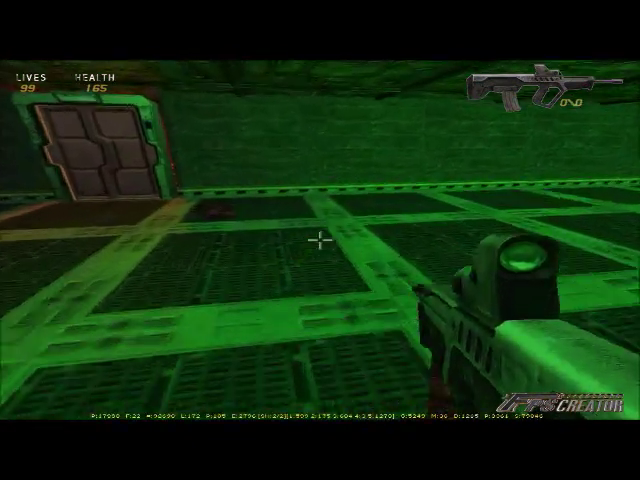
Fire another weapon, throw the blade, then walk up and blast the wooden crate apart.
key(2)
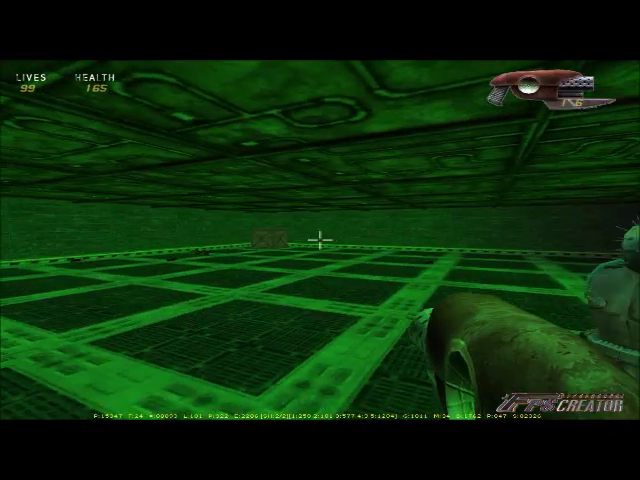
click(320, 240)
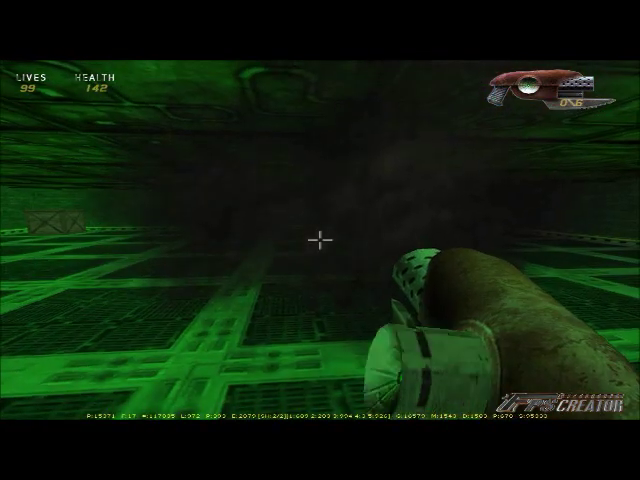
key(3)
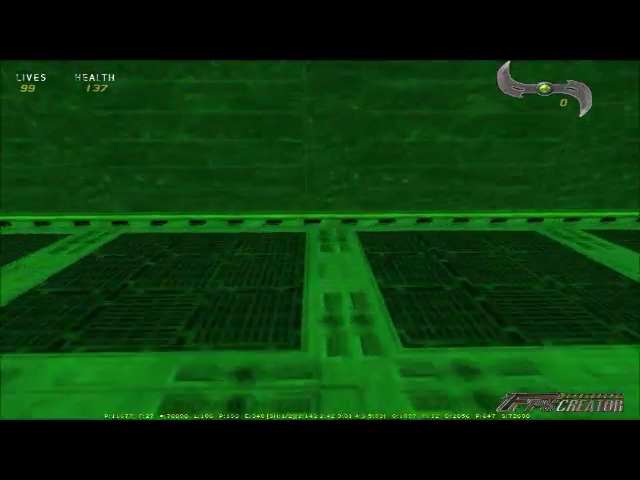
key(1)
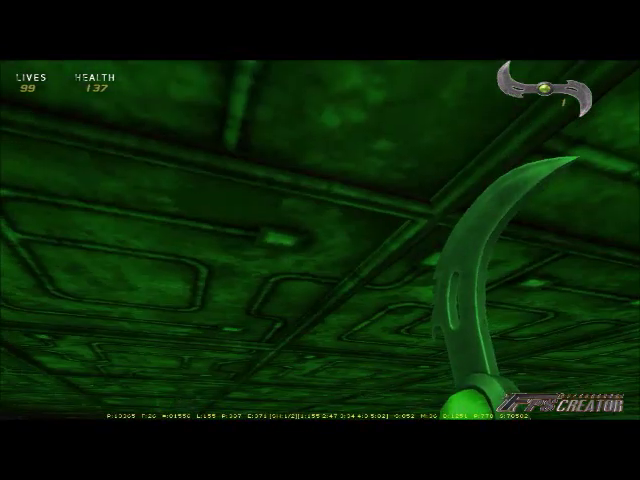
click(320, 240)
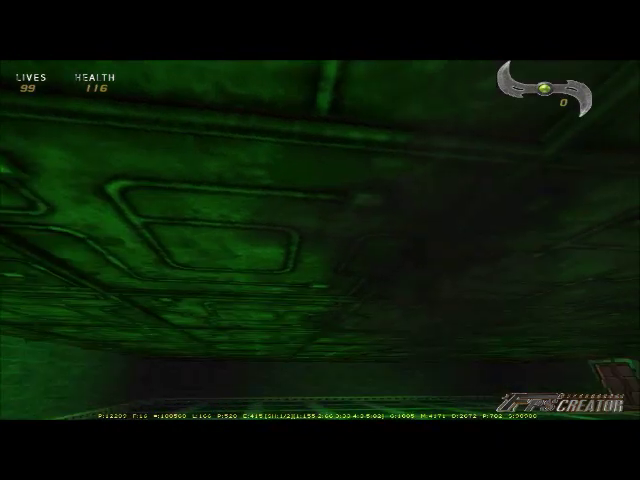
key(w)
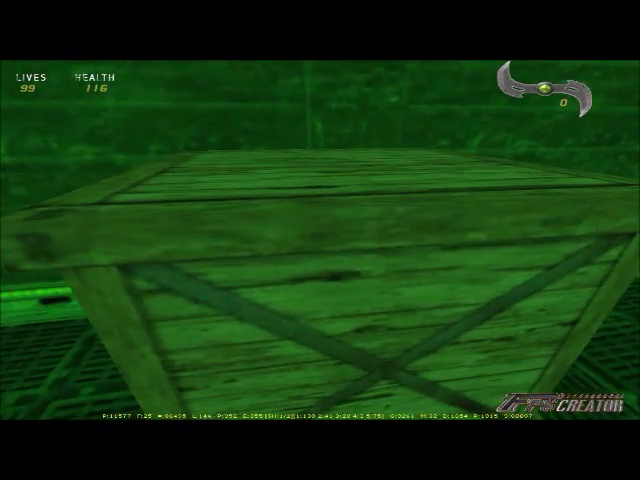
scroll(320, 240, down, 1)
scroll(320, 240, down, 1)
click(320, 240)
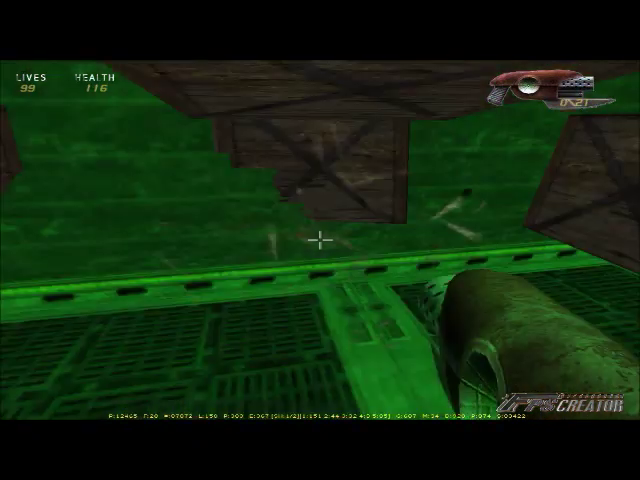